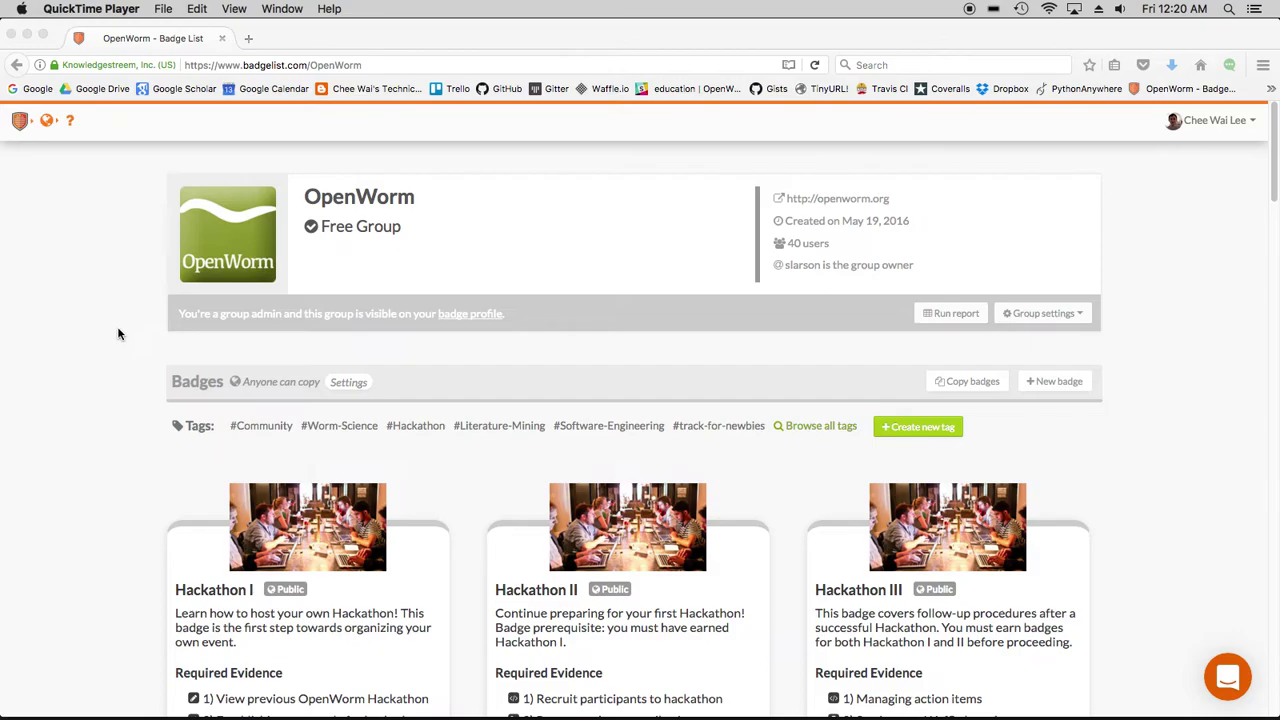
# Look through the OpenWorm group's badges and open the Hodgkin-Huxley Tutorial Graduate badge
pyautogui.scroll(-3, 115, 329)
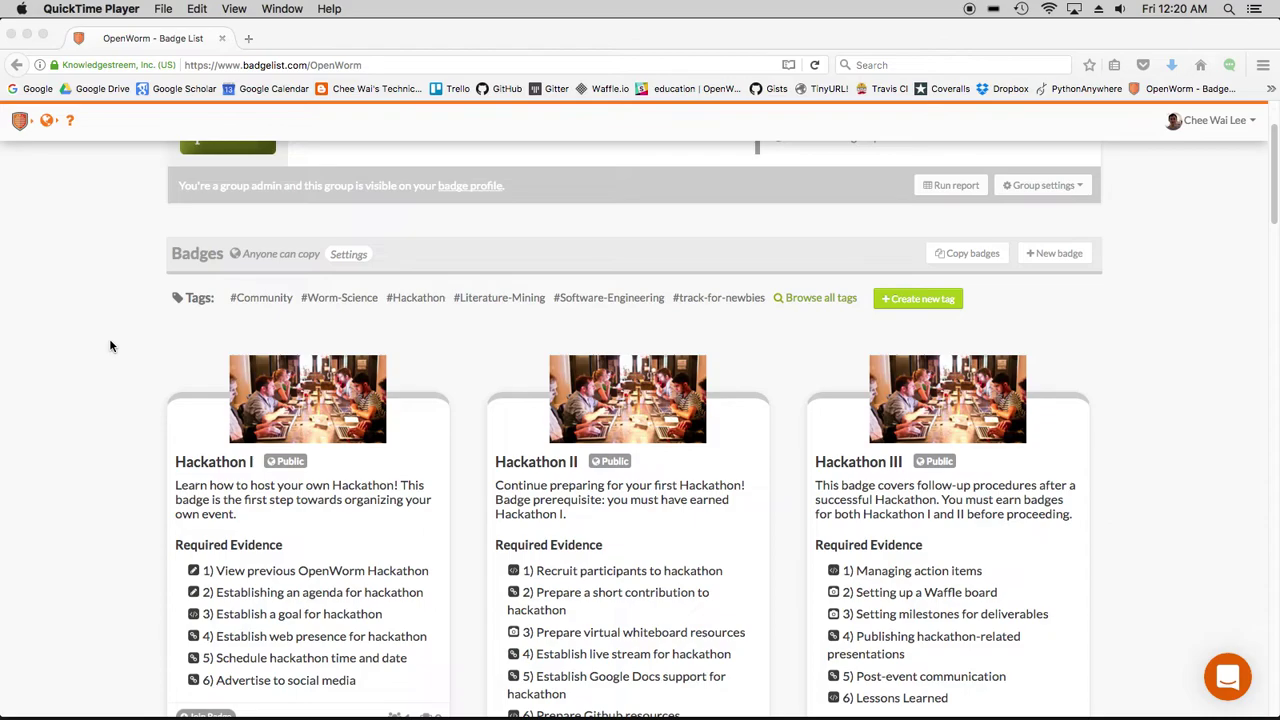
pyautogui.scroll(-1, 111, 346)
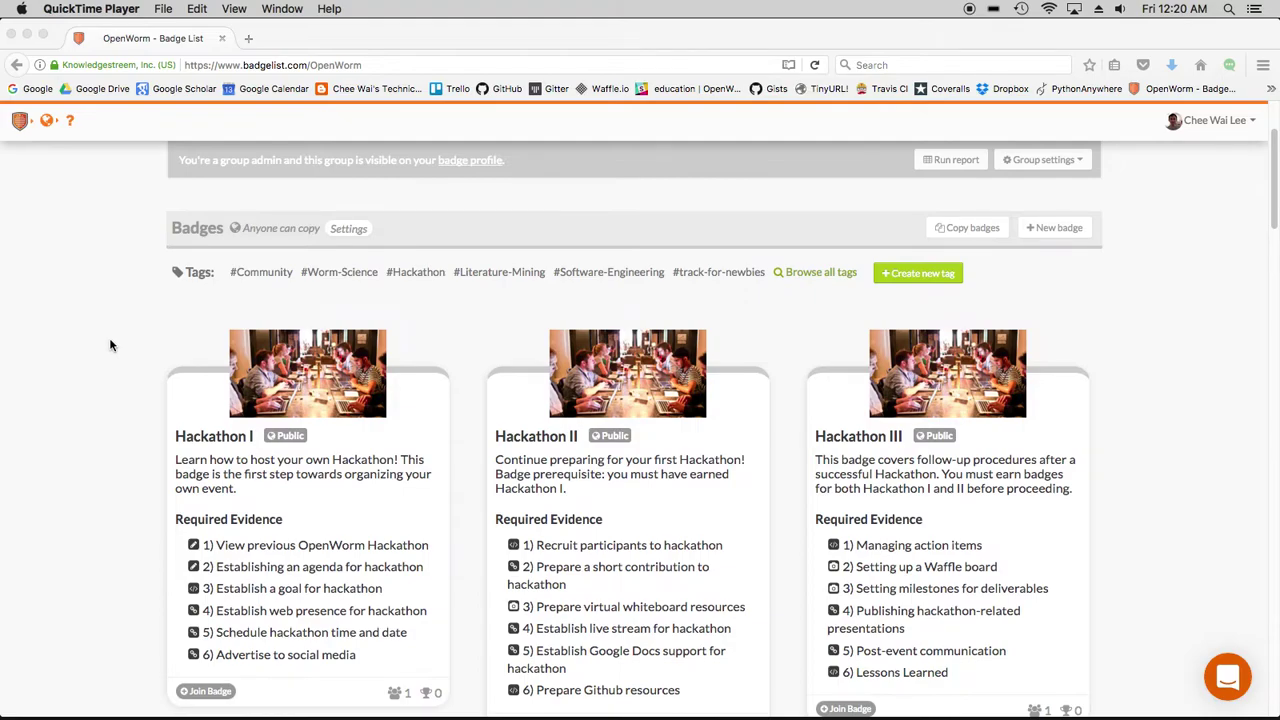
pyautogui.scroll(-3, 111, 345)
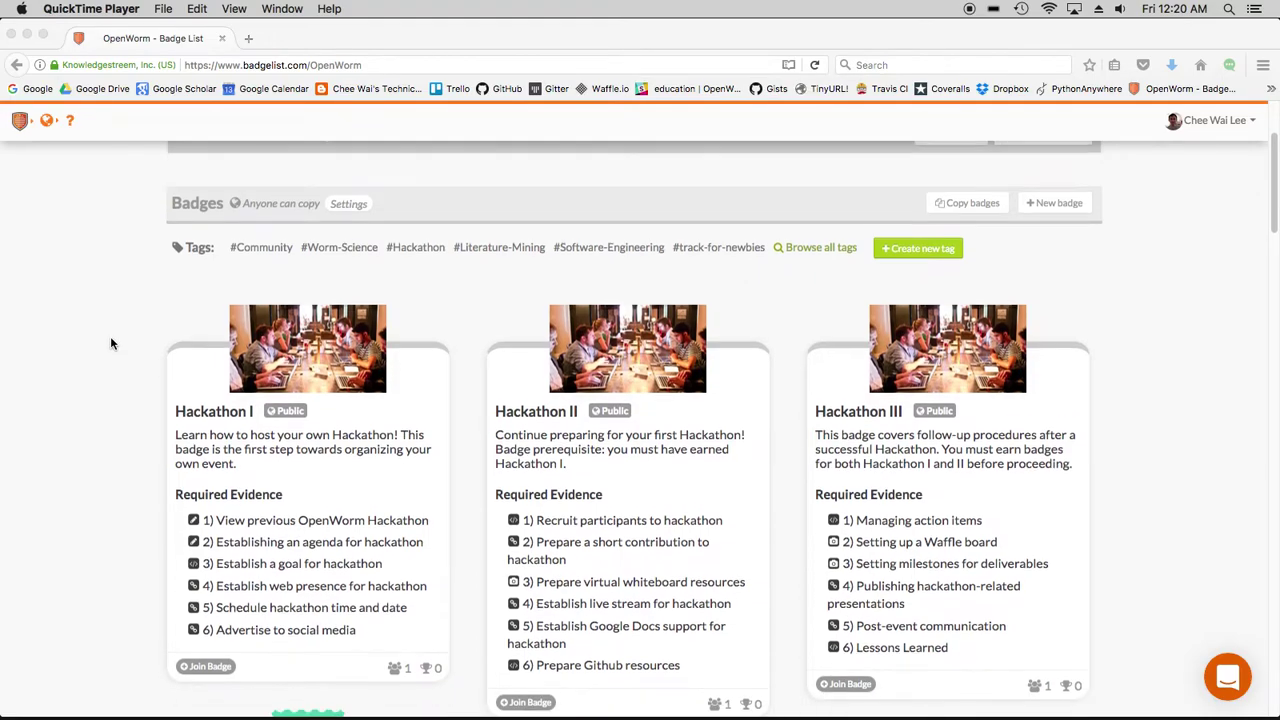
pyautogui.scroll(-3, 111, 344)
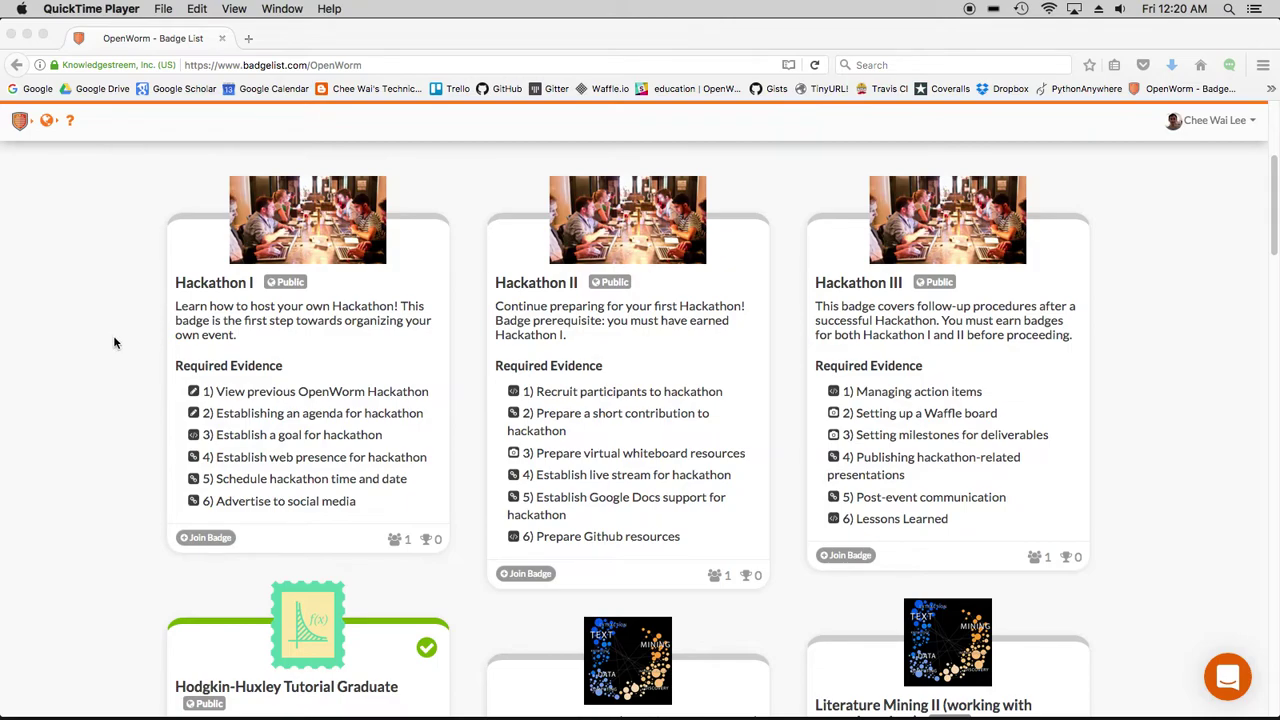
pyautogui.scroll(5, 113, 343)
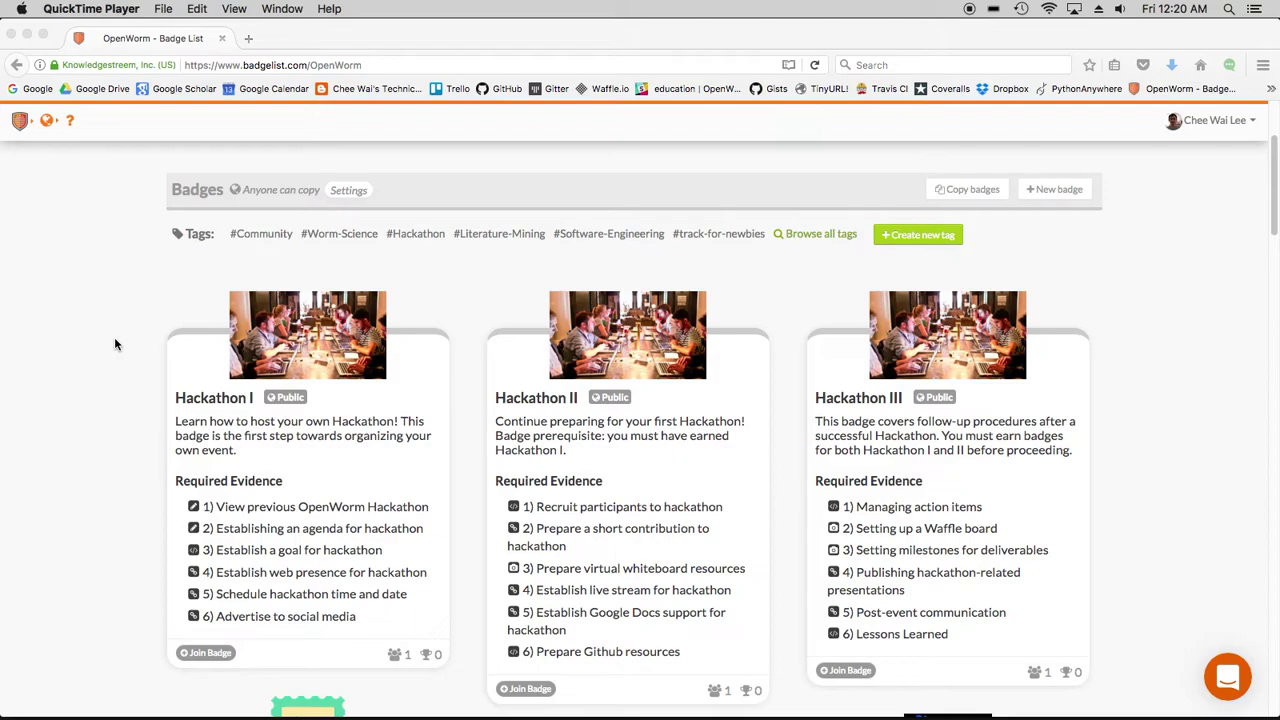
pyautogui.scroll(-5, 114, 344)
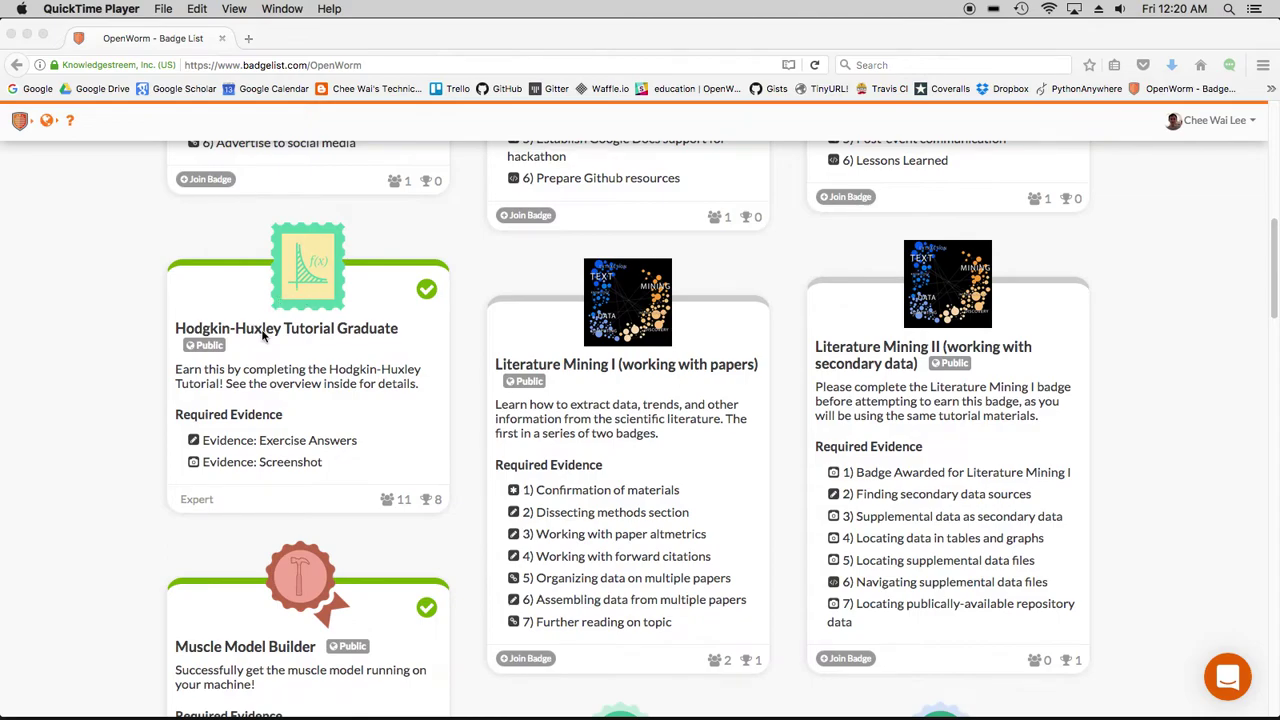
pyautogui.click(303, 288)
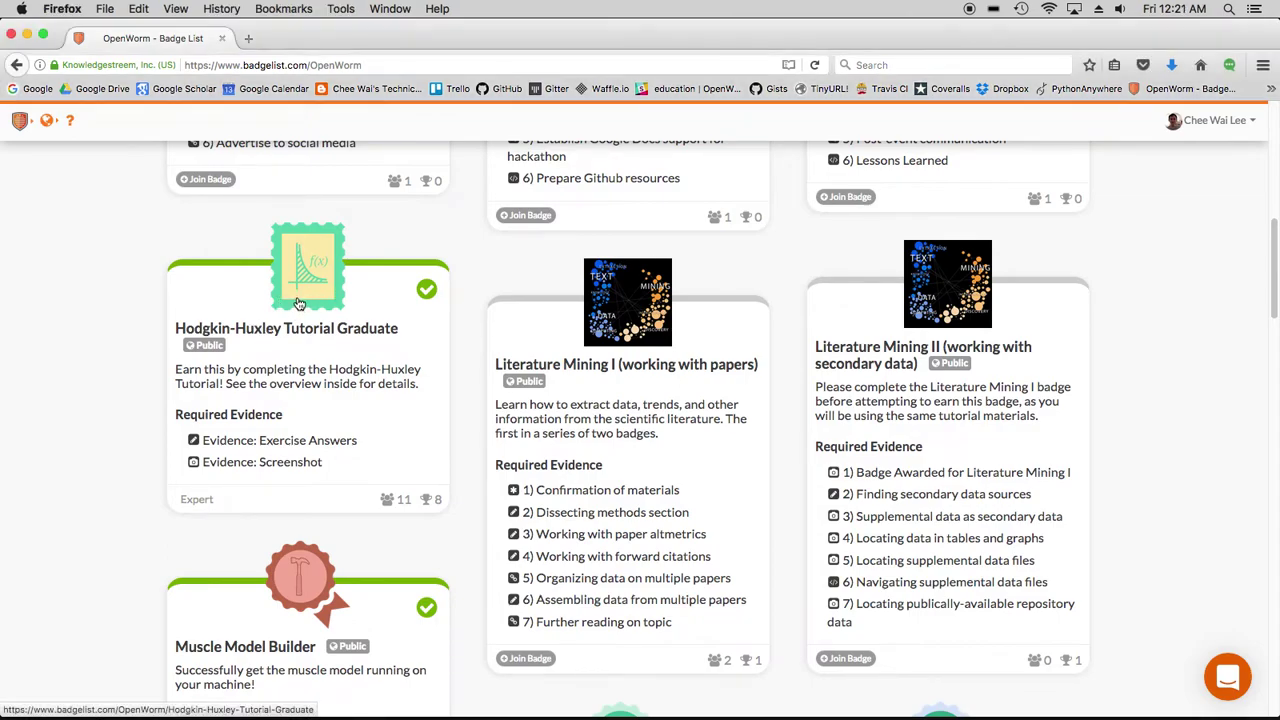
pyautogui.click(297, 303)
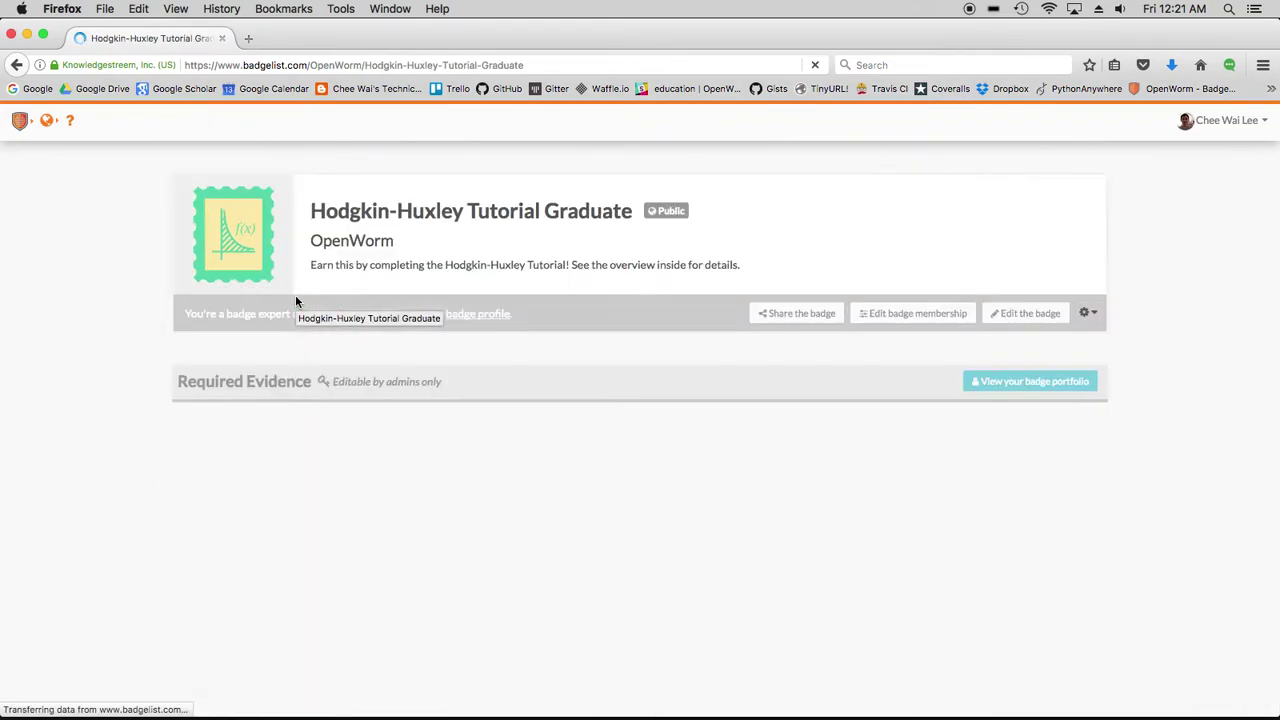
# Review the badge overview and open the badge creator's portfolio from the Badge Experts section
pyautogui.scroll(-3, 100, 363)
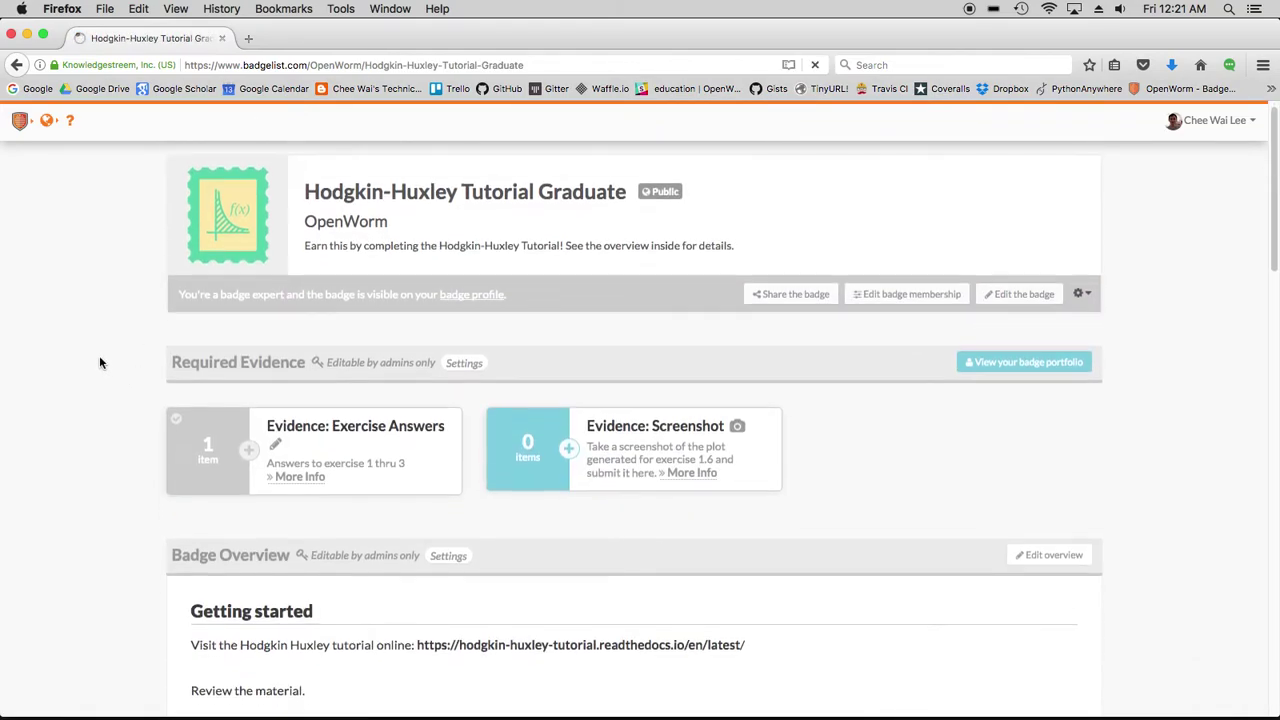
pyautogui.scroll(-5, 100, 363)
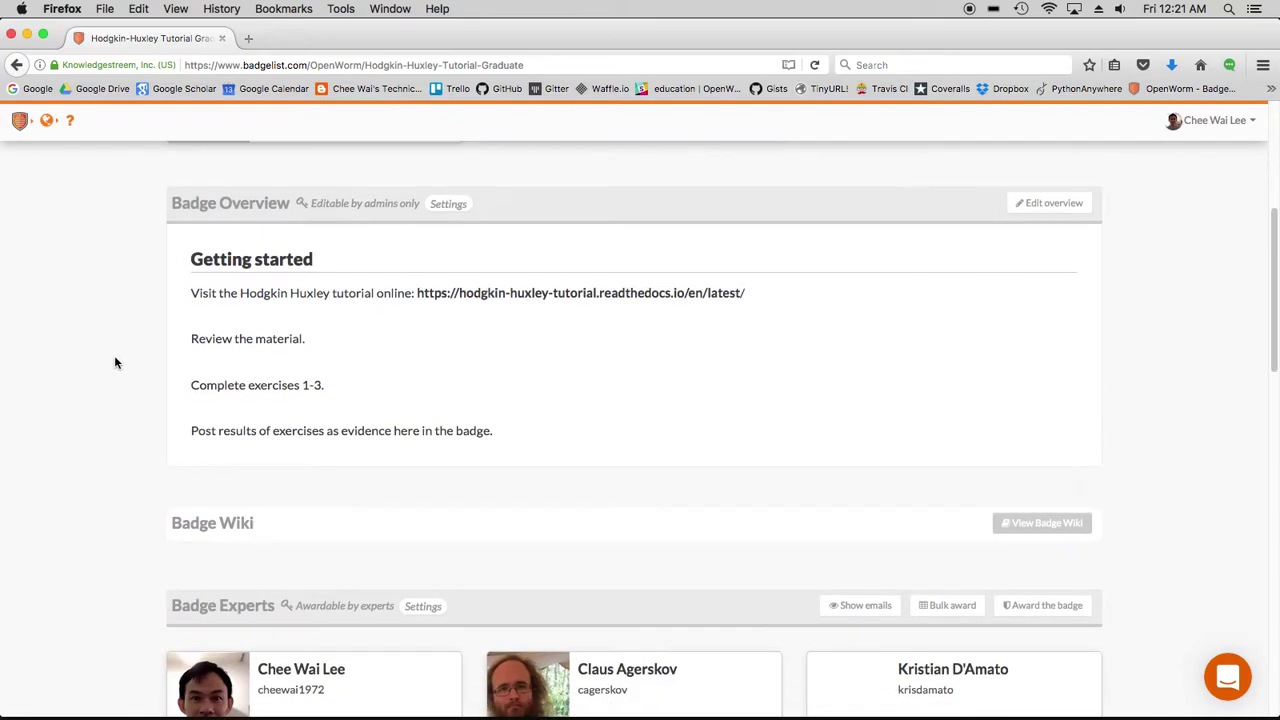
pyautogui.scroll(-8, 112, 362)
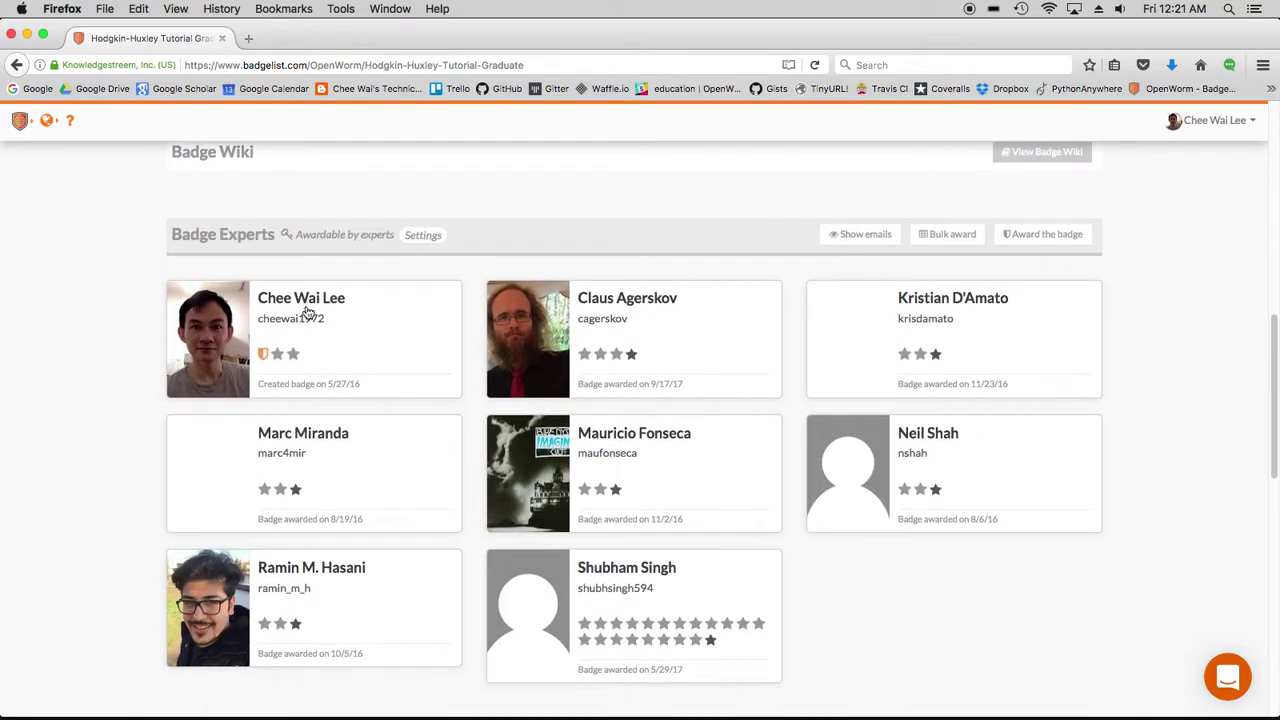
pyautogui.click(295, 306)
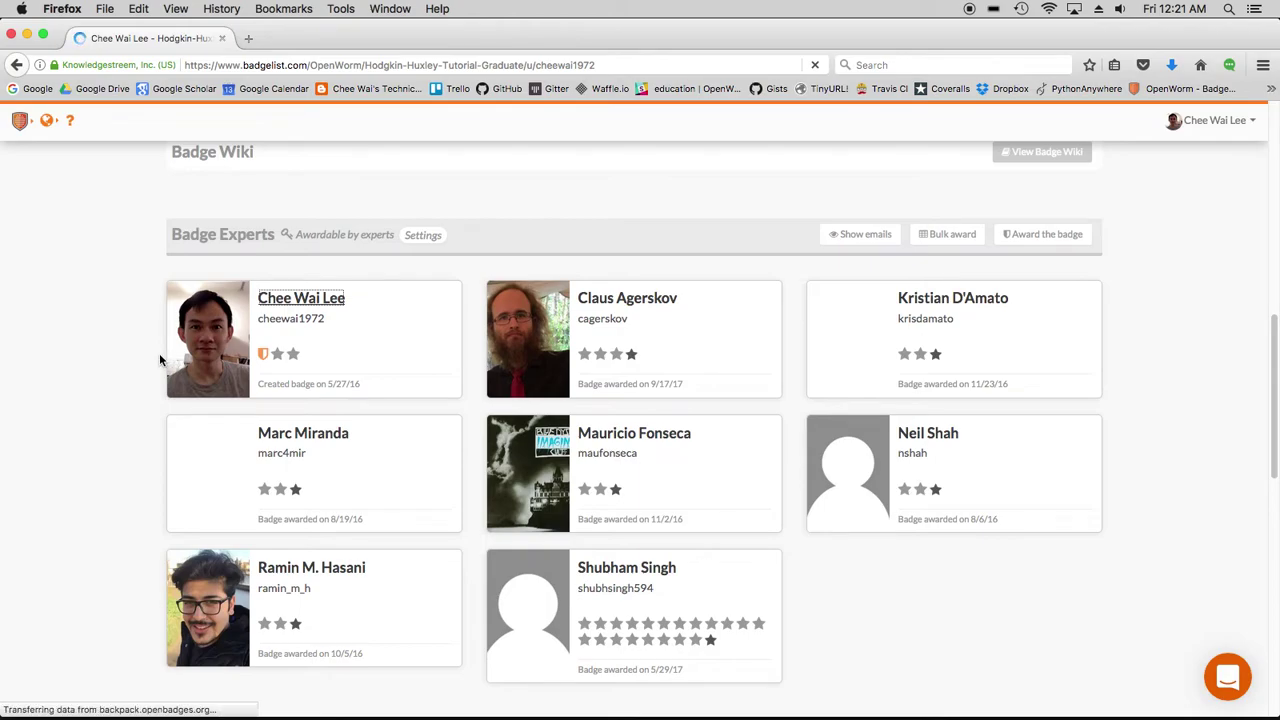
# Examine the submitted exercise answers and highlight the self-validation note in the badge creator's portfolio
pyautogui.scroll(-10, 158, 364)
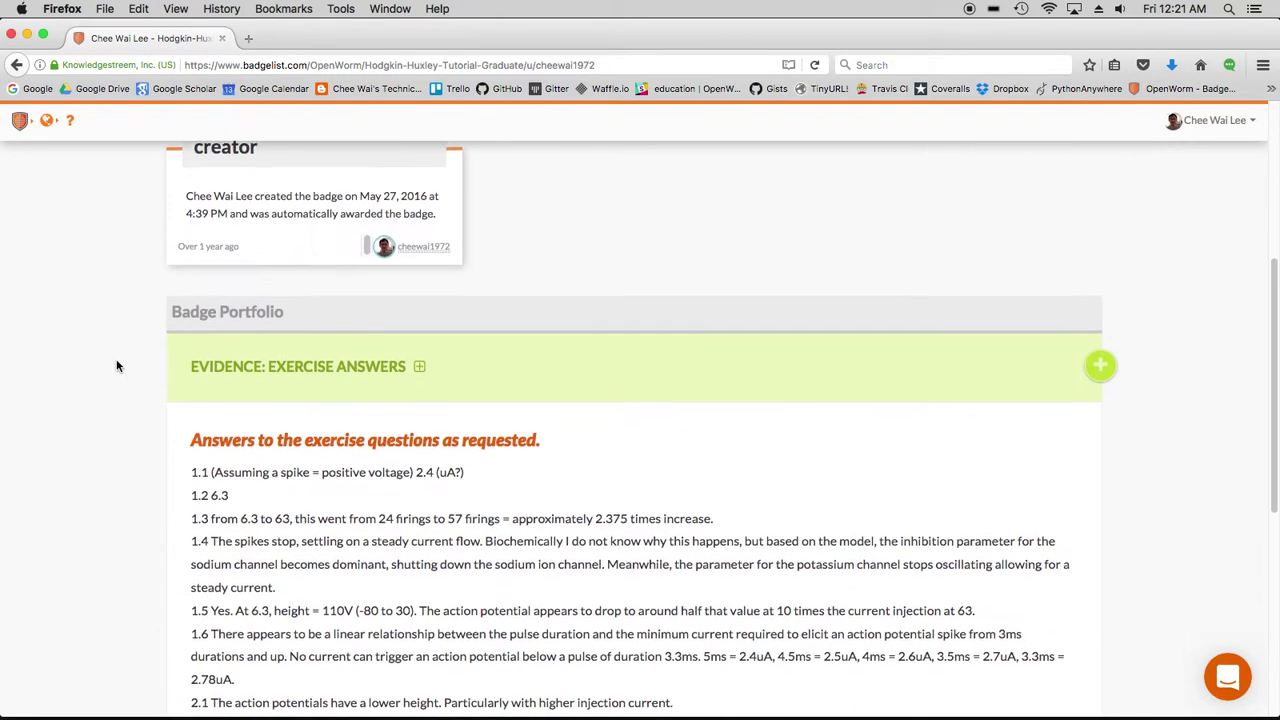
pyautogui.scroll(-2, 116, 366)
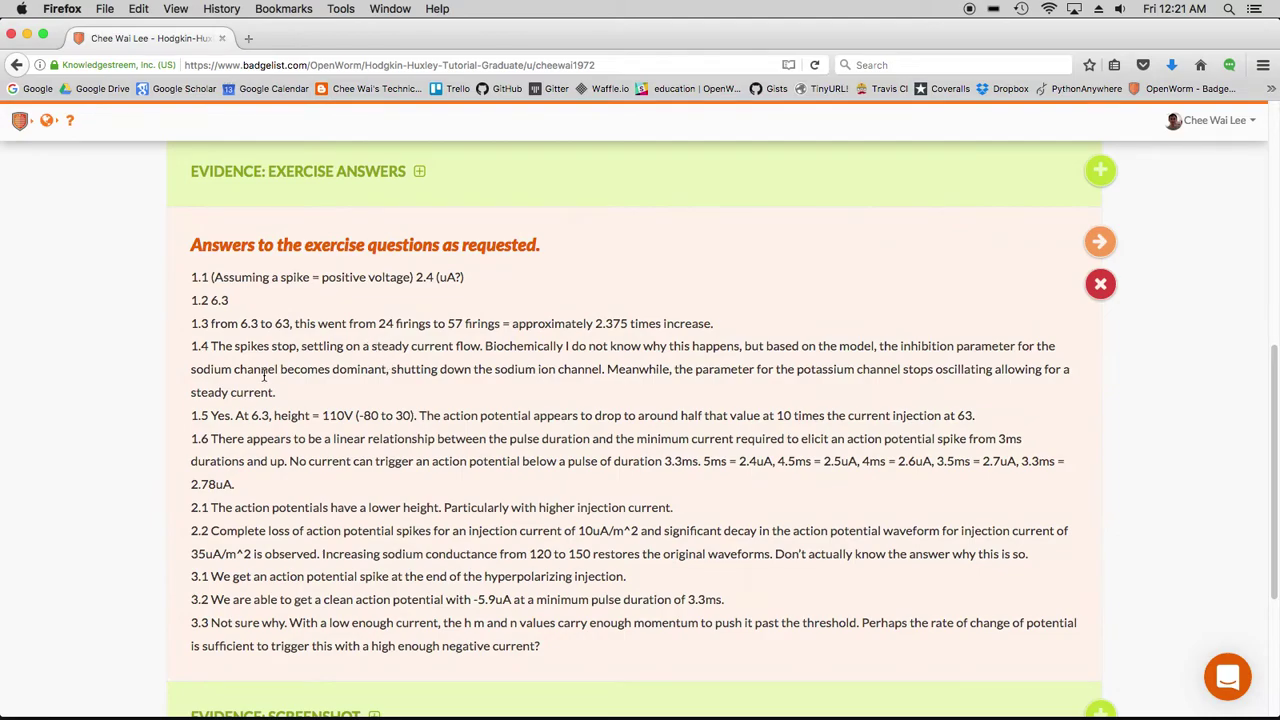
pyautogui.scroll(-5, 263, 374)
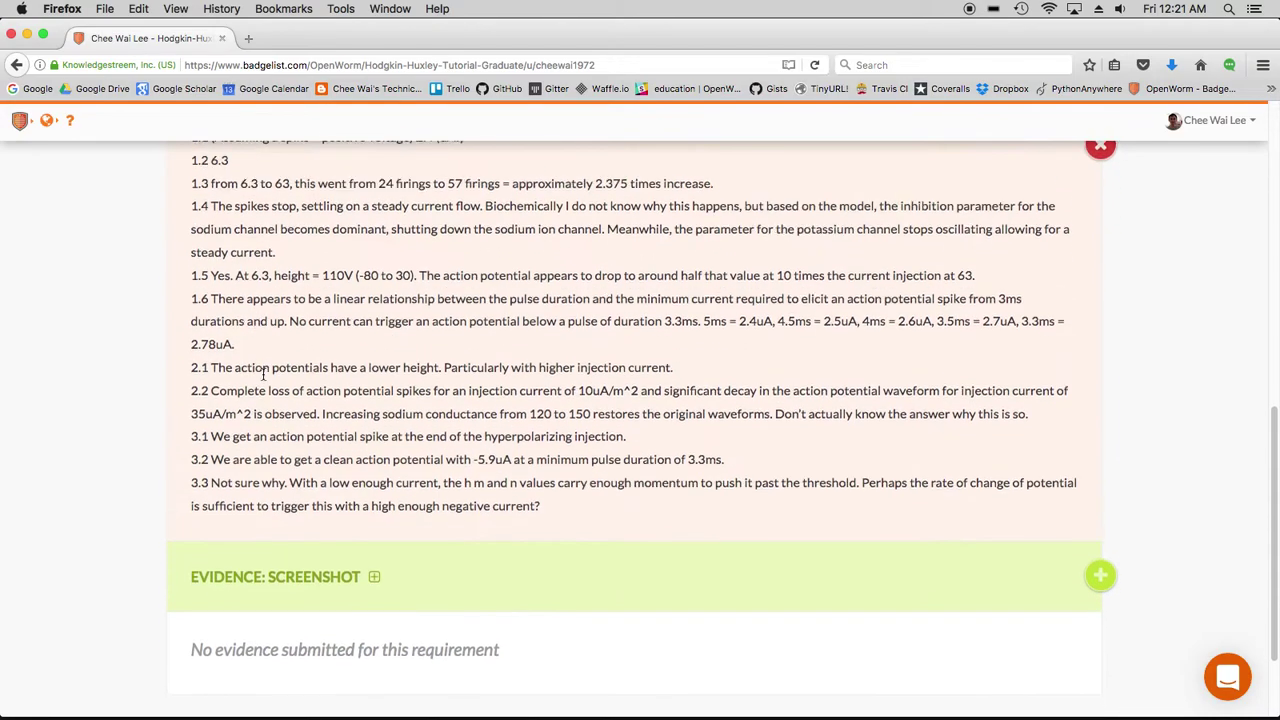
pyautogui.scroll(8, 201, 374)
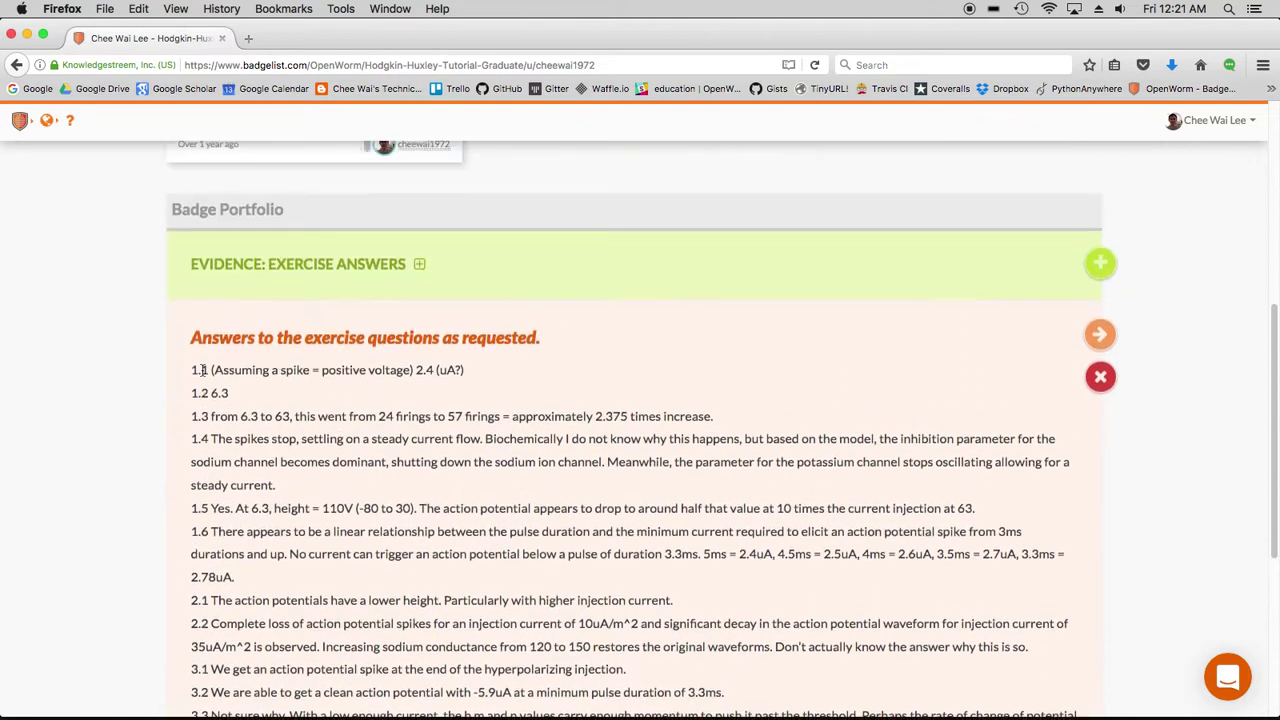
pyautogui.scroll(3, 201, 374)
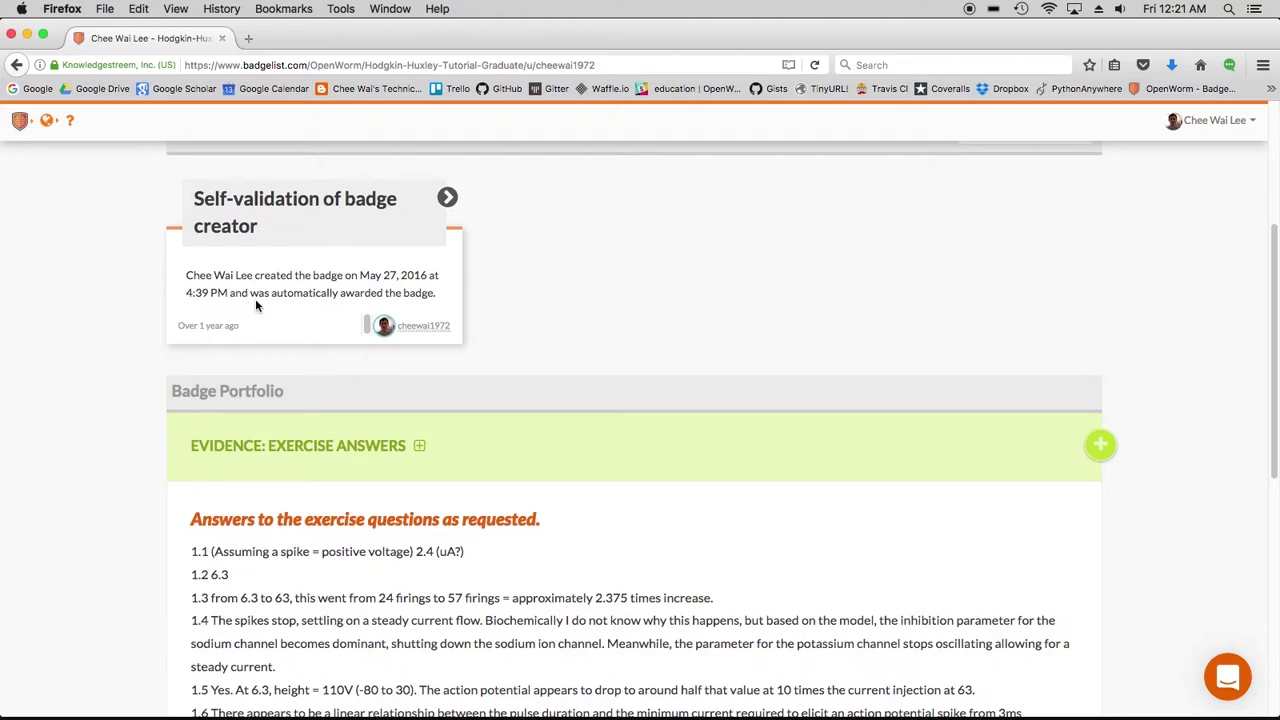
pyautogui.moveTo(188, 281); pyautogui.dragTo(434, 293)
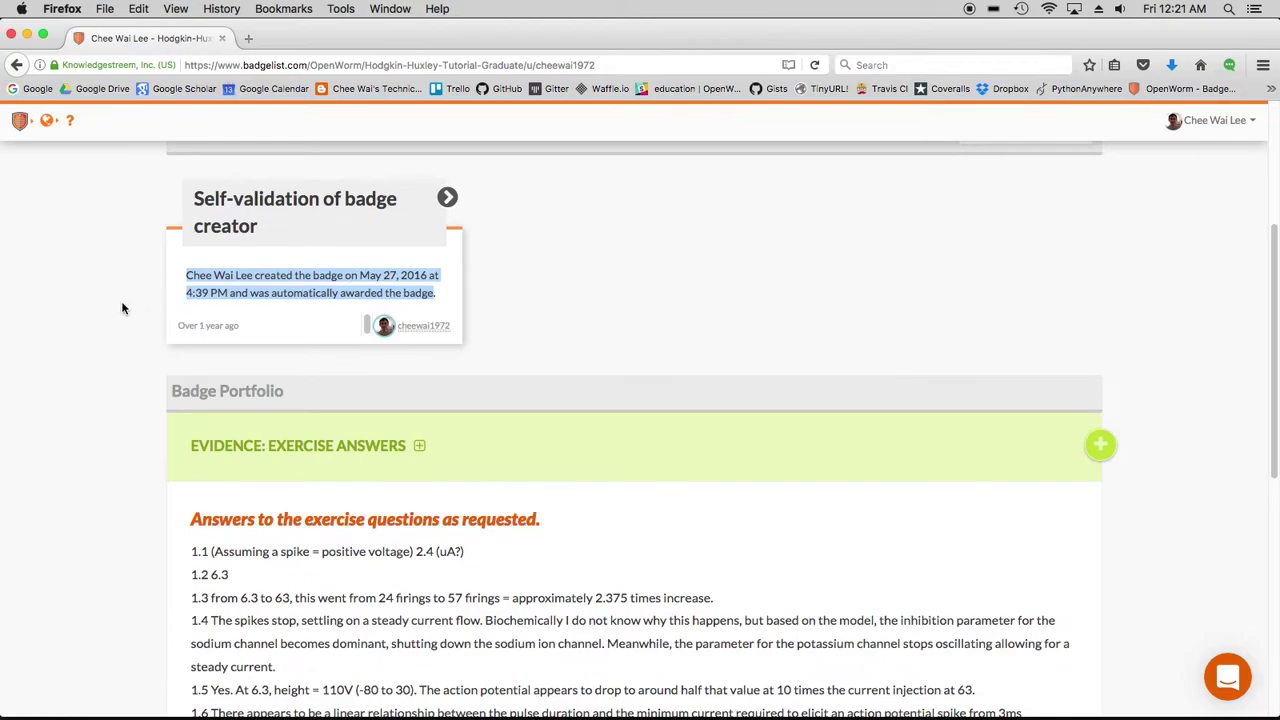
pyautogui.scroll(3, 119, 314)
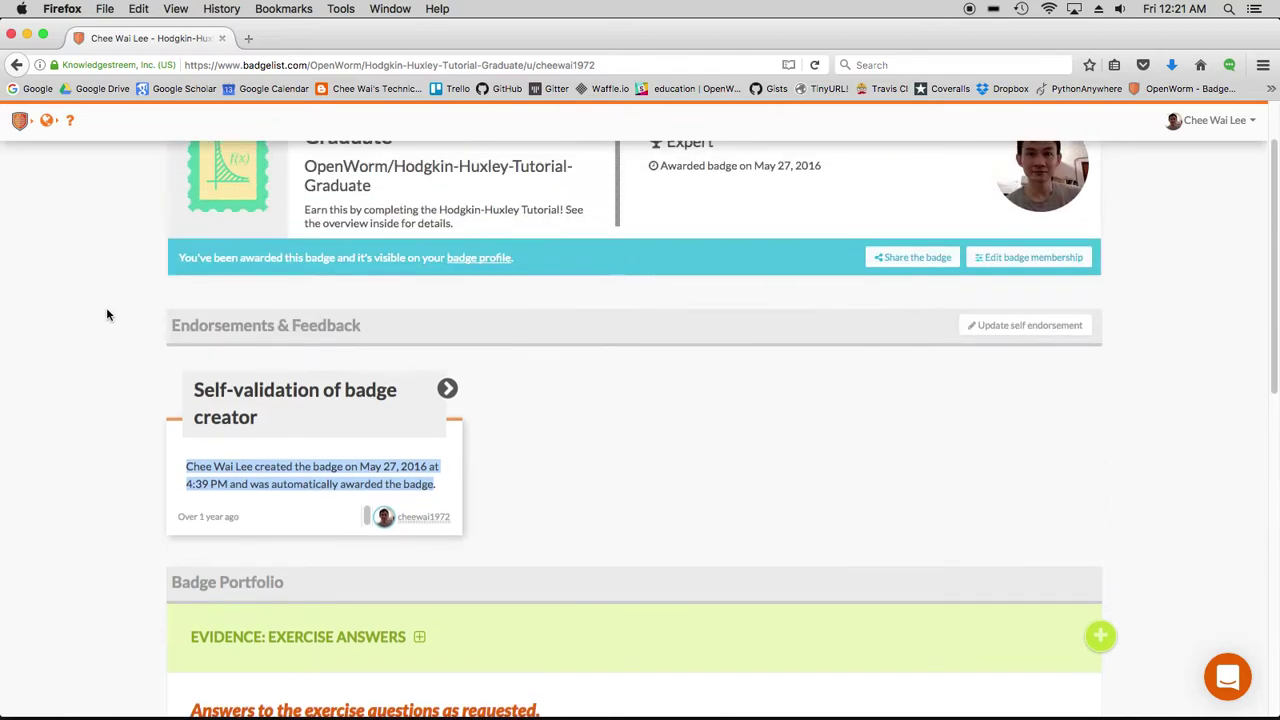
# Go back to the badge experts, open the portfolio of the expert awarded on 8/19/16, and read its endorsement feedback
pyautogui.click(16, 64)
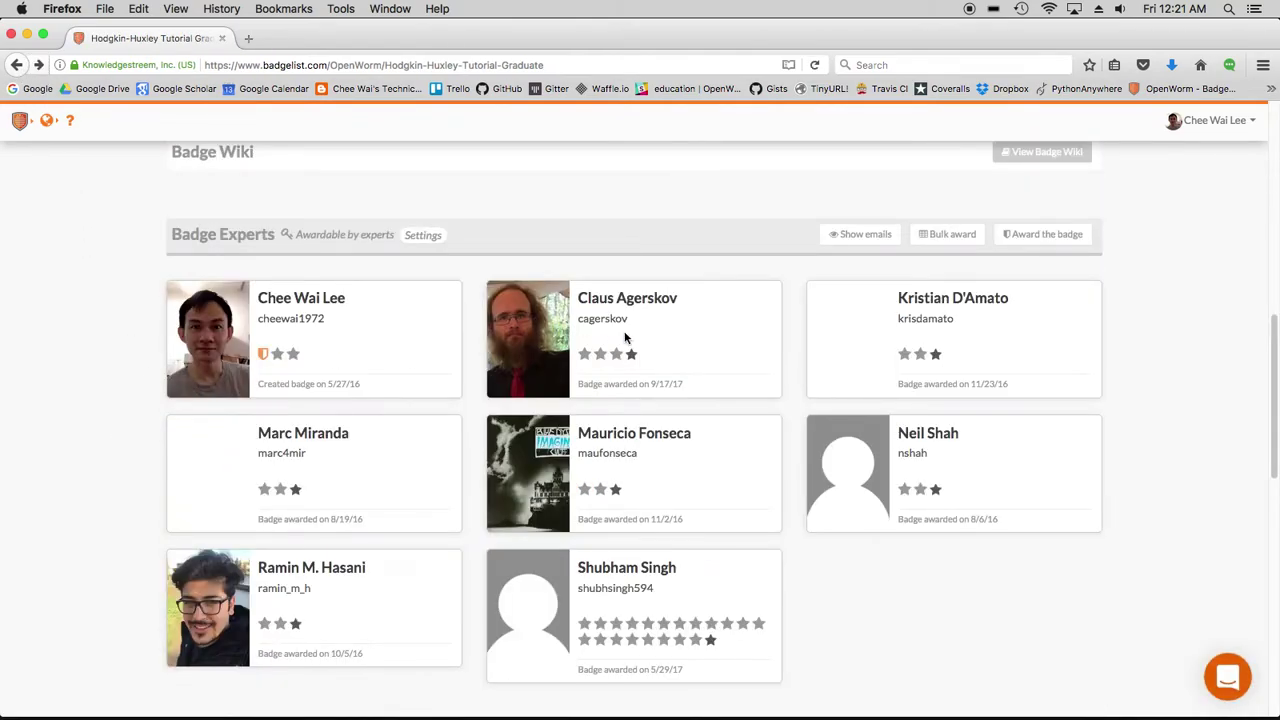
pyautogui.click(323, 438)
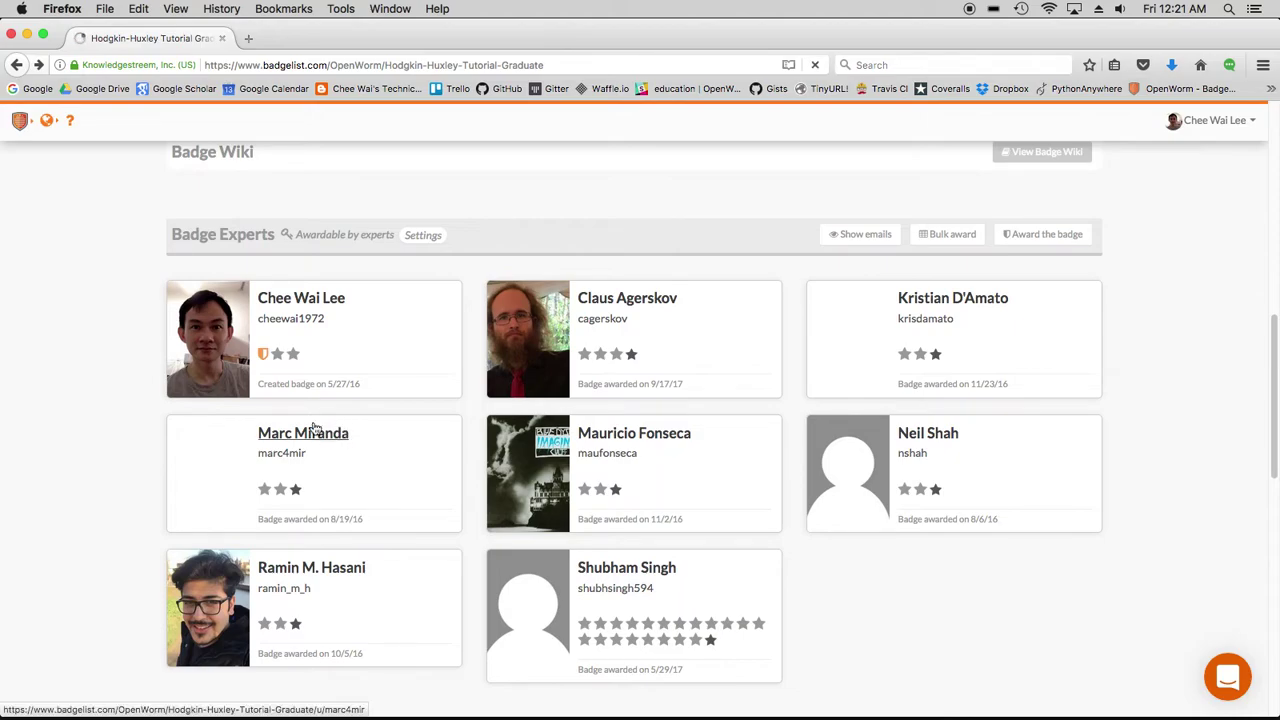
pyautogui.scroll(-3, 86, 416)
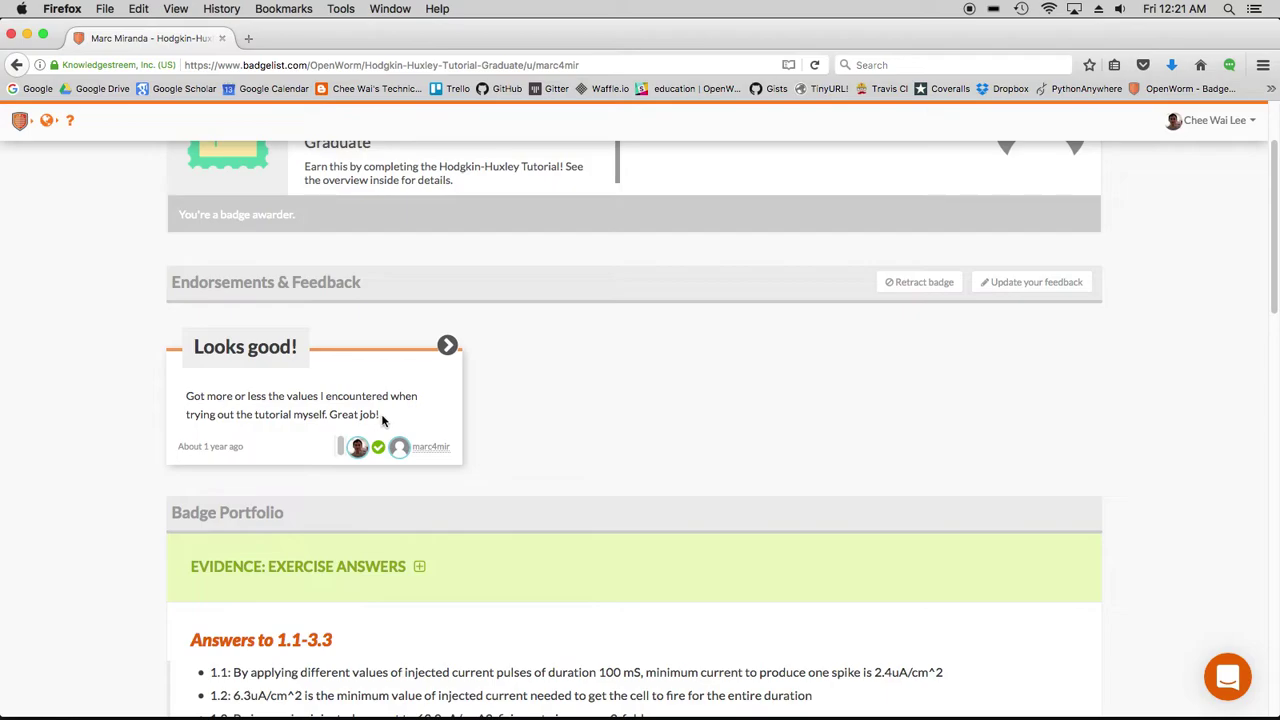
pyautogui.moveTo(381, 419); pyautogui.dragTo(183, 406)
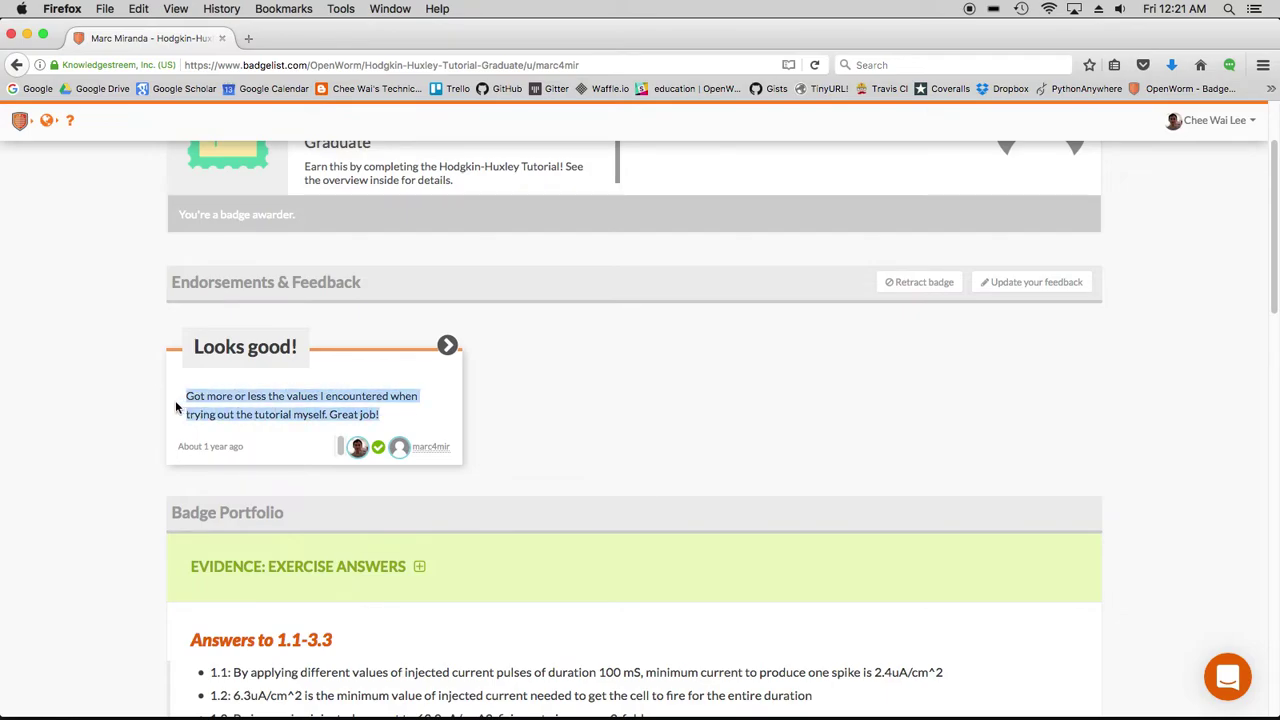
pyautogui.click(115, 406)
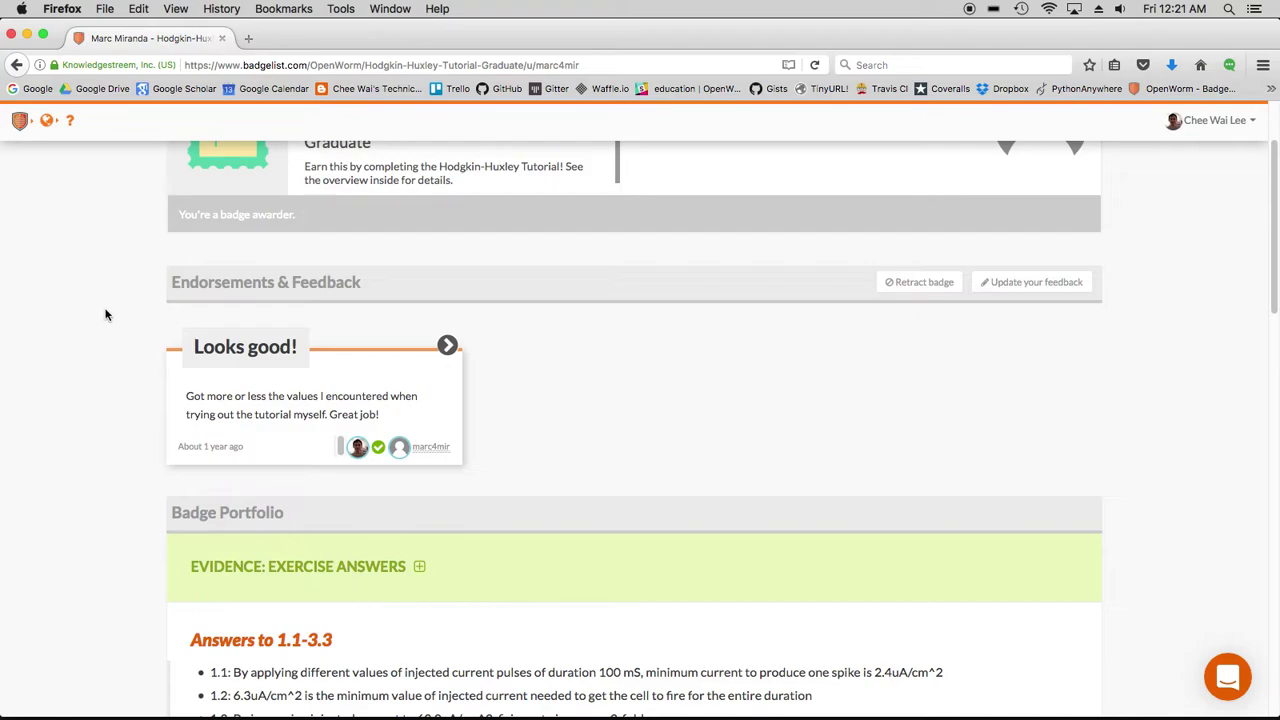
pyautogui.scroll(3, 107, 318)
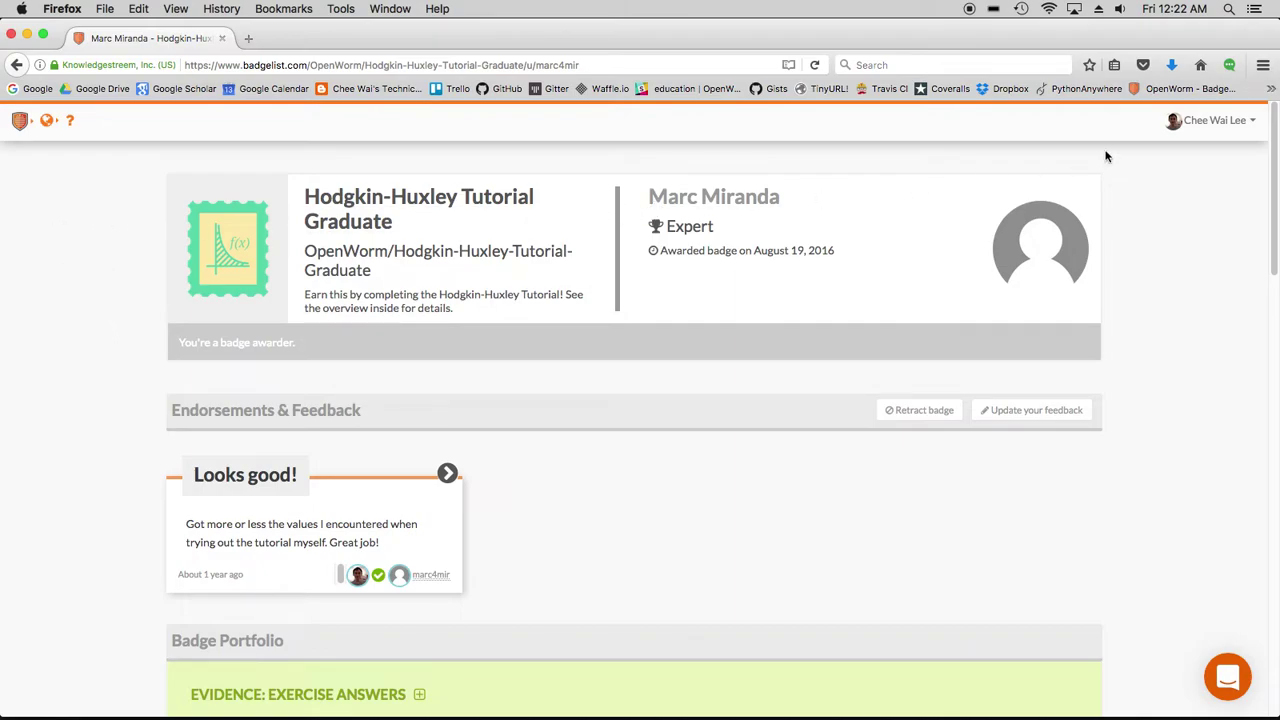
# Return to the OpenWorm group page on Badge List and view its badges section
pyautogui.click(1168, 88)
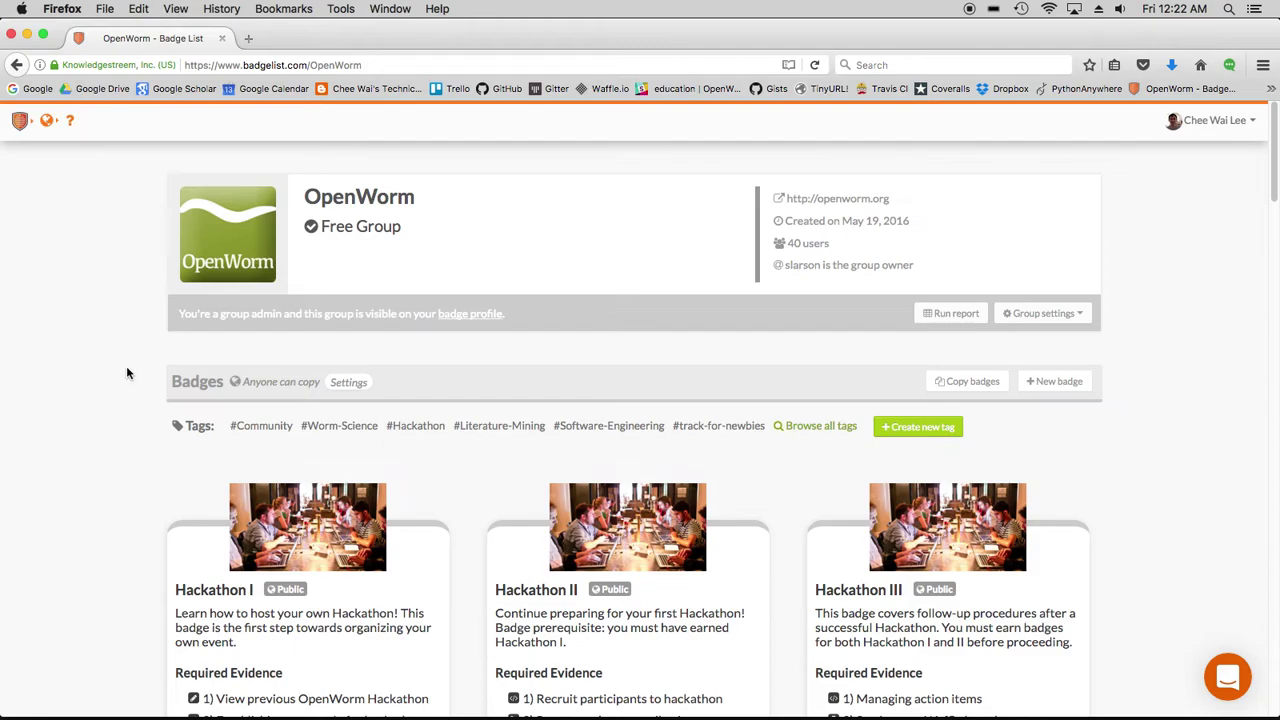
pyautogui.scroll(-2, 127, 373)
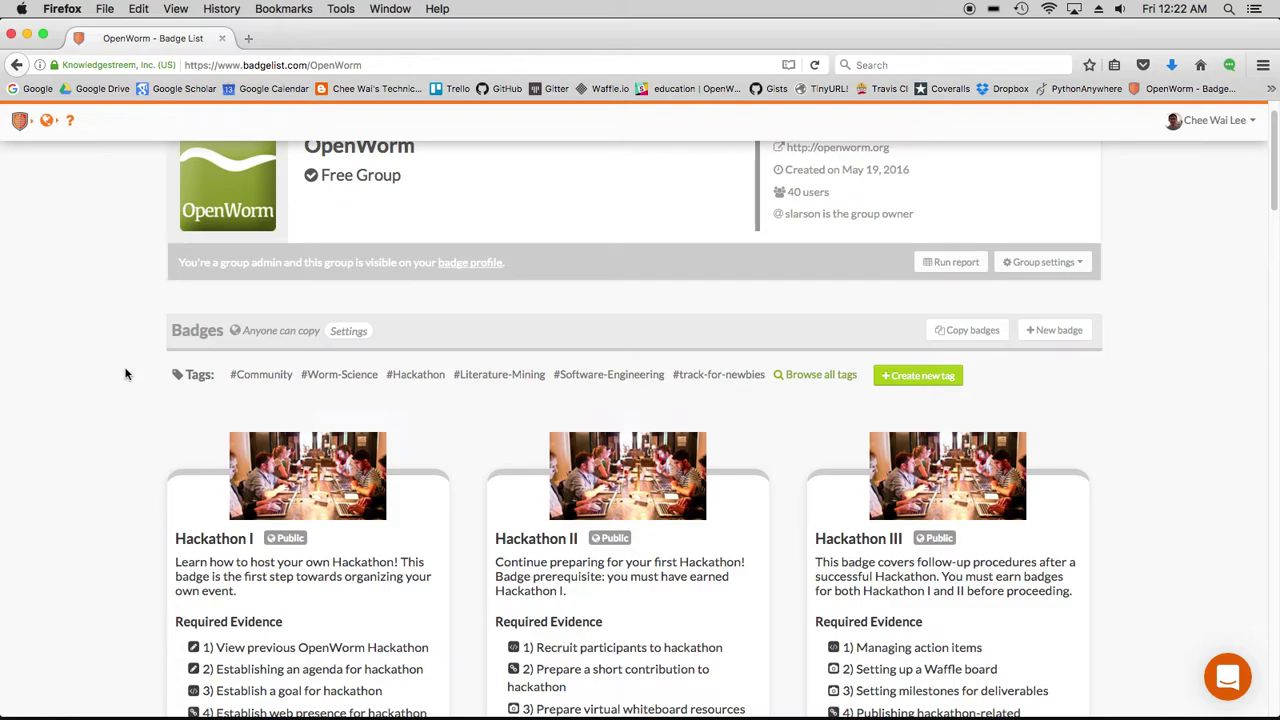
# Switch to Waffle.io and examine the issues on the OpenWorm Top-level project board
pyautogui.scroll(-1, 123, 373)
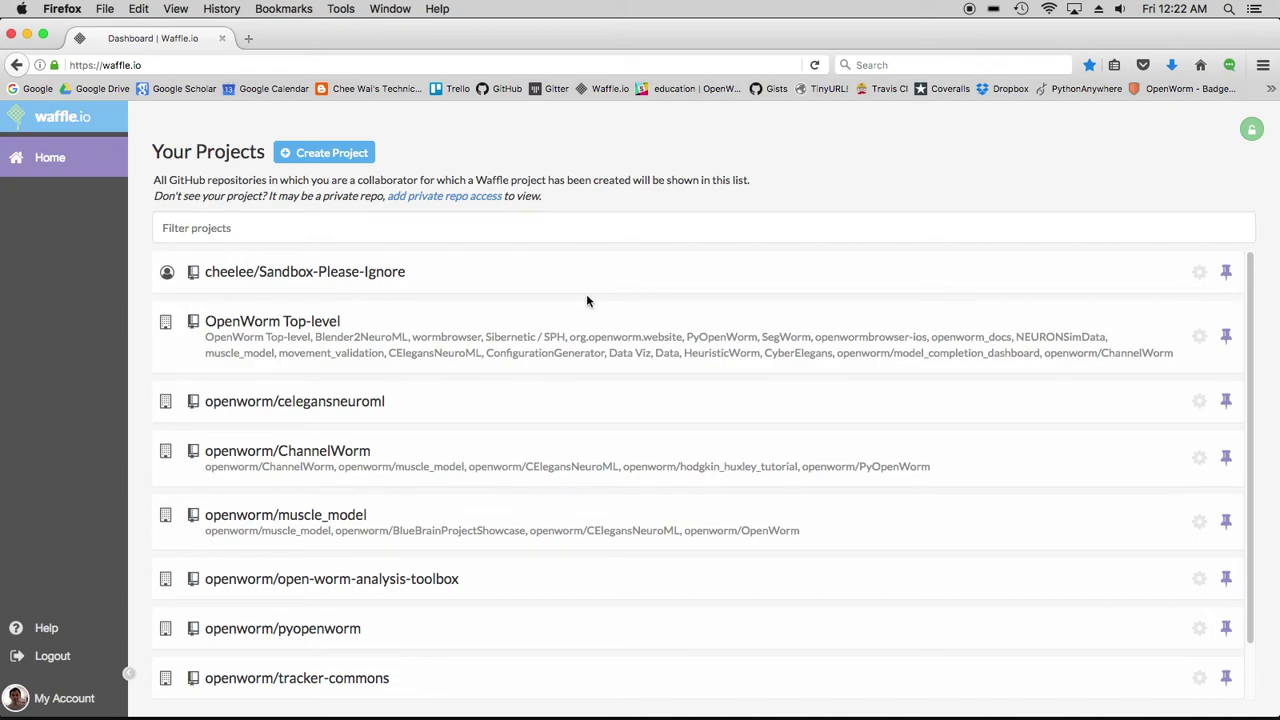
pyautogui.click(325, 326)
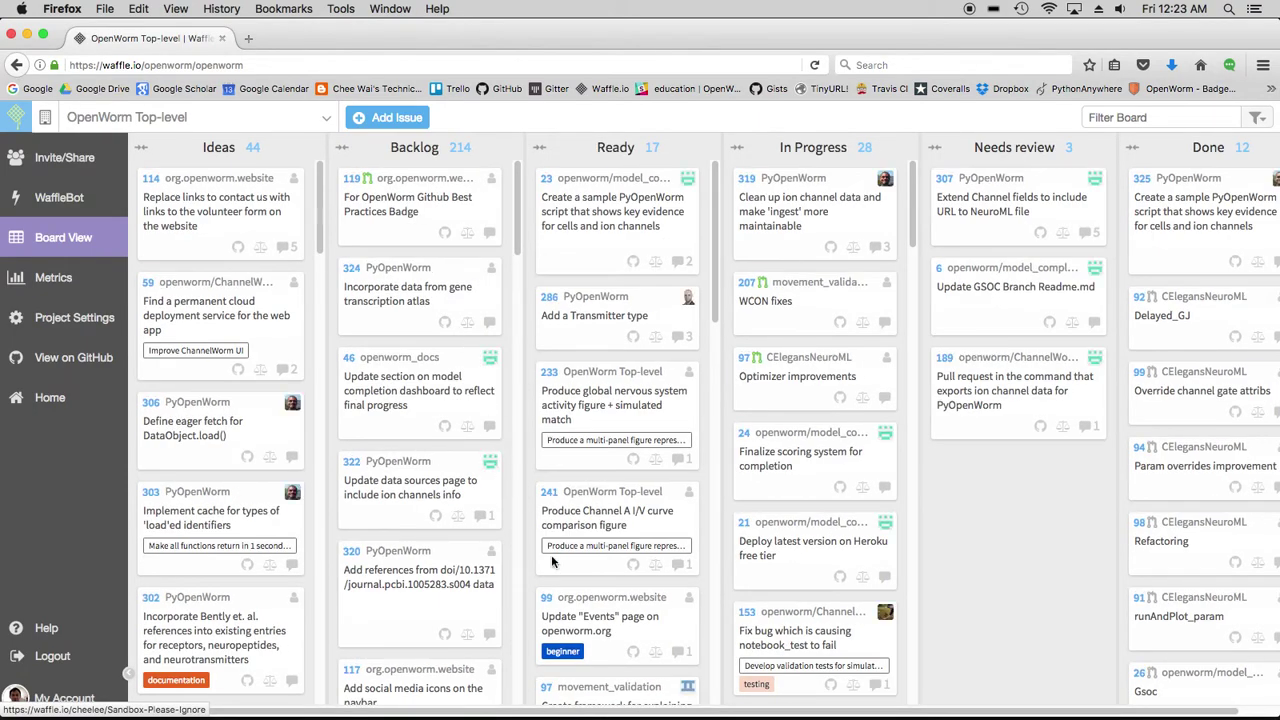
pyautogui.scroll(-2, 555, 568)
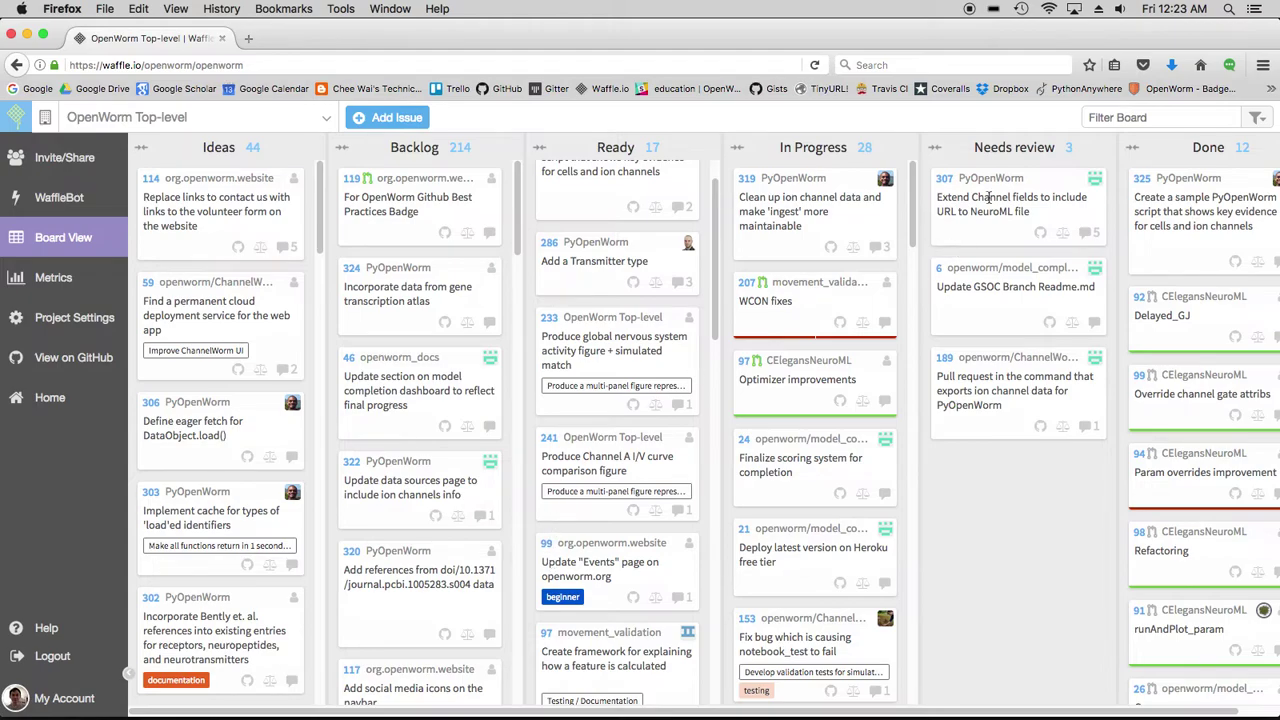
# Return to the OpenWorm group page on Badge List and start creating a new badge
pyautogui.click(1172, 90)
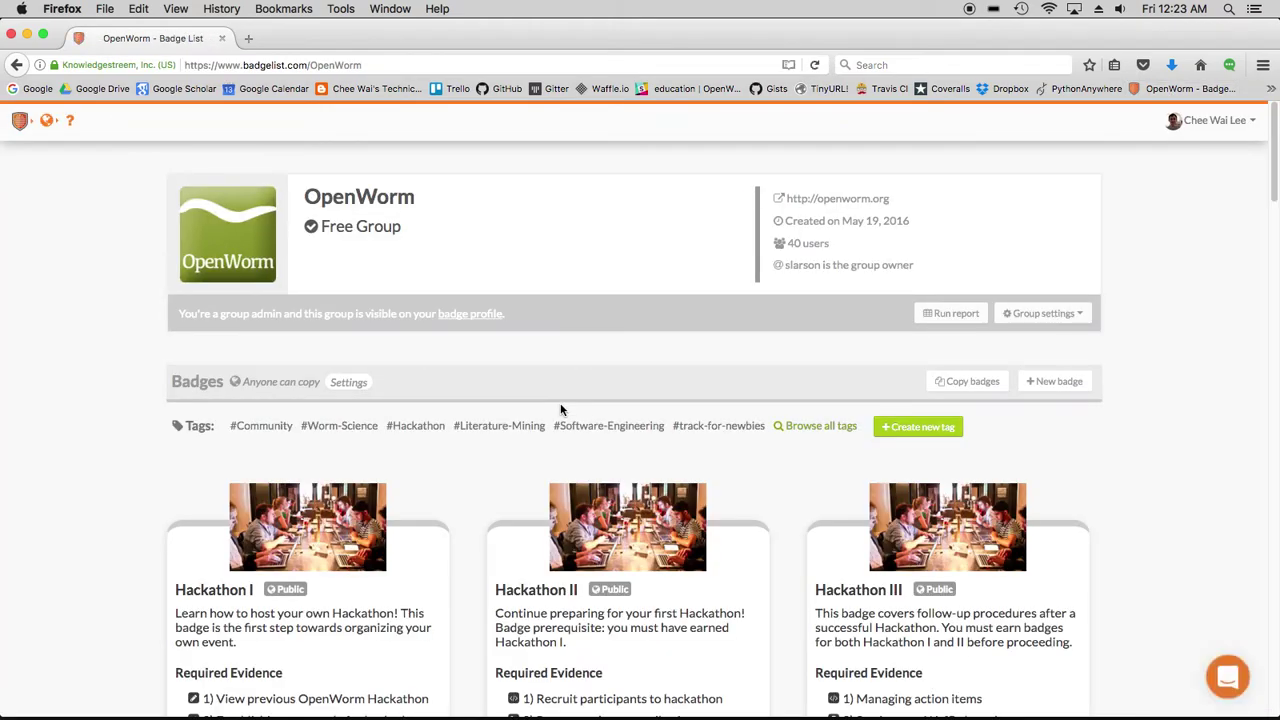
pyautogui.scroll(-1, 806, 326)
pyautogui.scroll(-1, 651, 350)
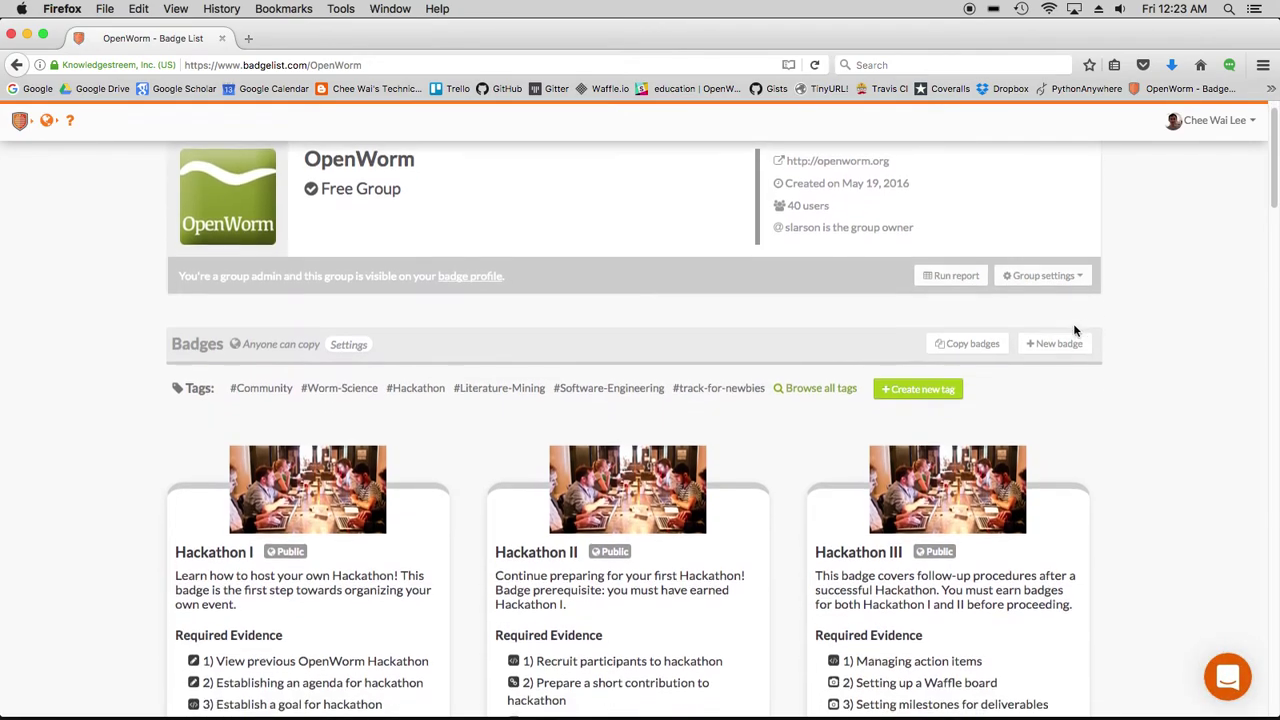
pyautogui.click(1063, 344)
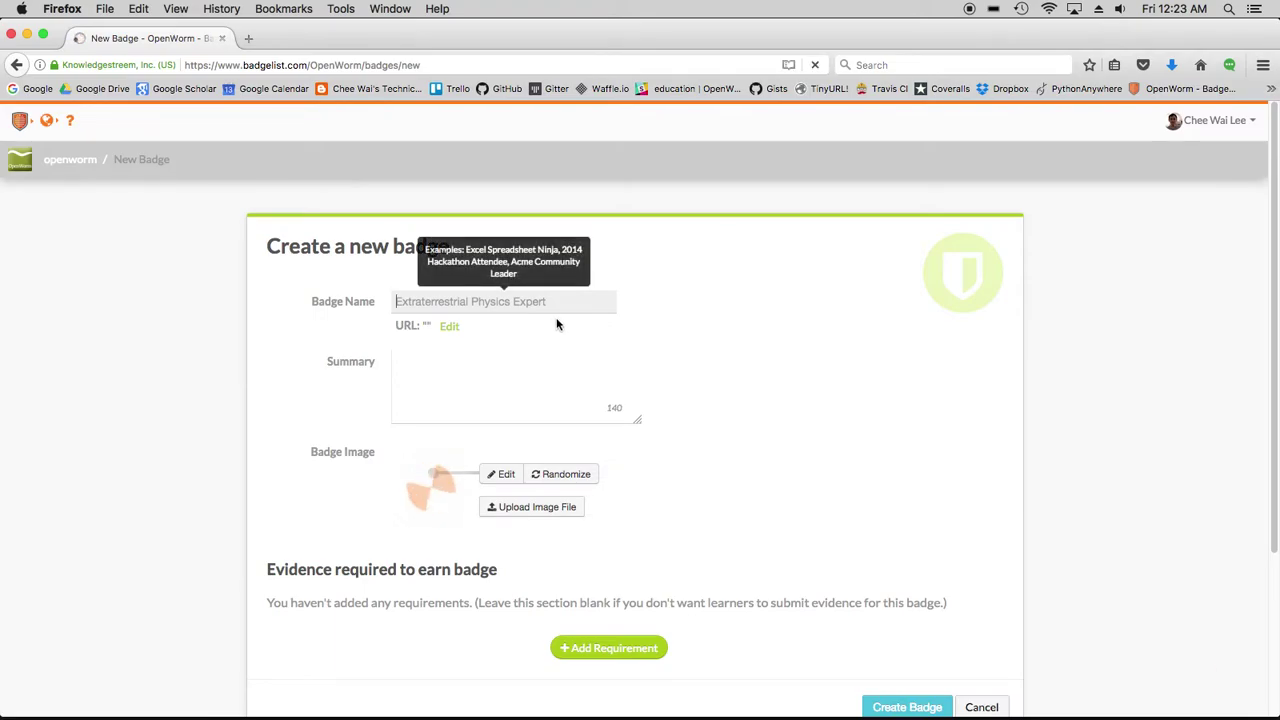
# Name the new badge "Code Warrior: Beginner Issues"
pyautogui.click(228, 320)
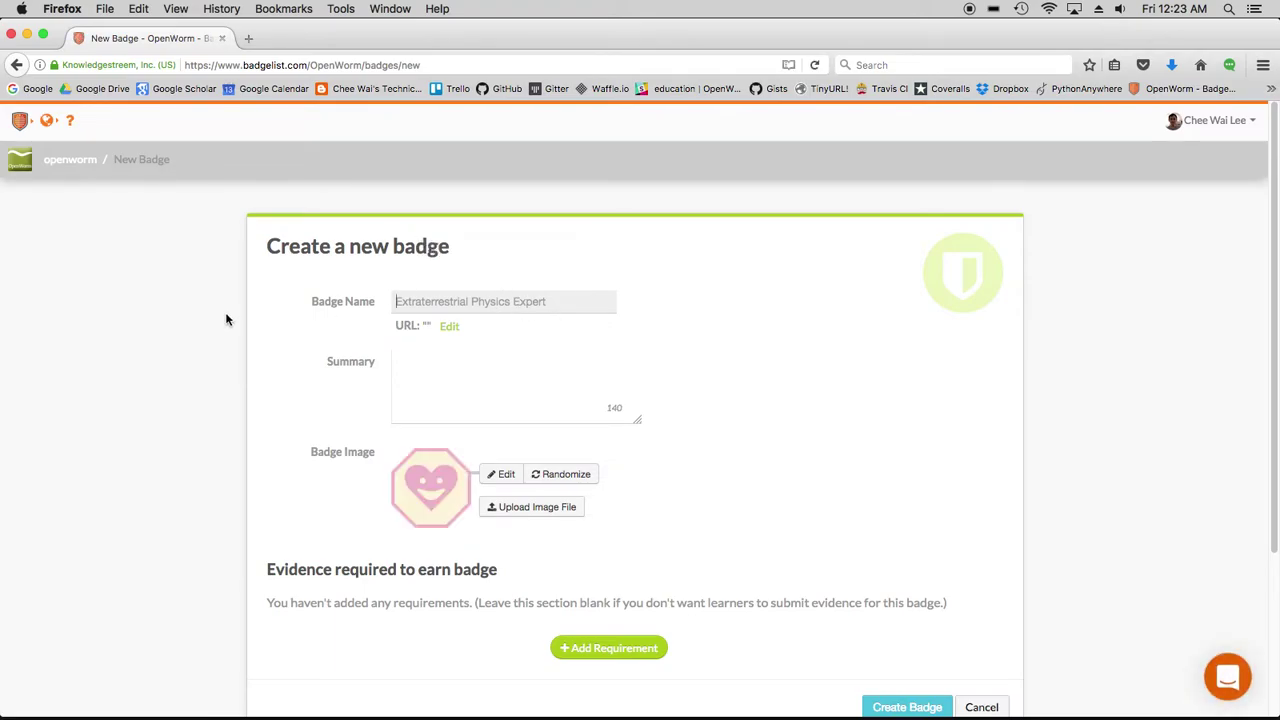
pyautogui.write('Code ')
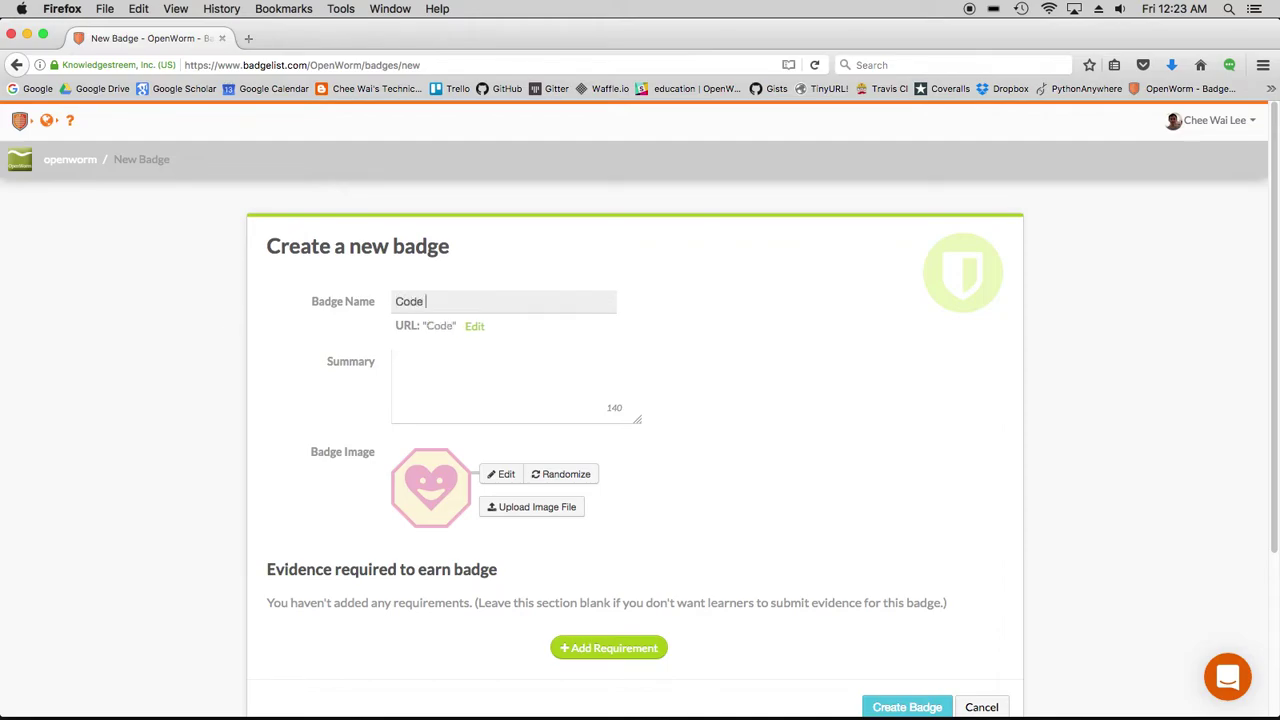
pyautogui.write('Warrrr')
pyautogui.press('BackSpace')
pyautogui.press('BackSpace')
pyautogui.write('io')
pyautogui.press('BackSpace')
pyautogui.press('BackSpace')
pyautogui.write('ior: Beginning')
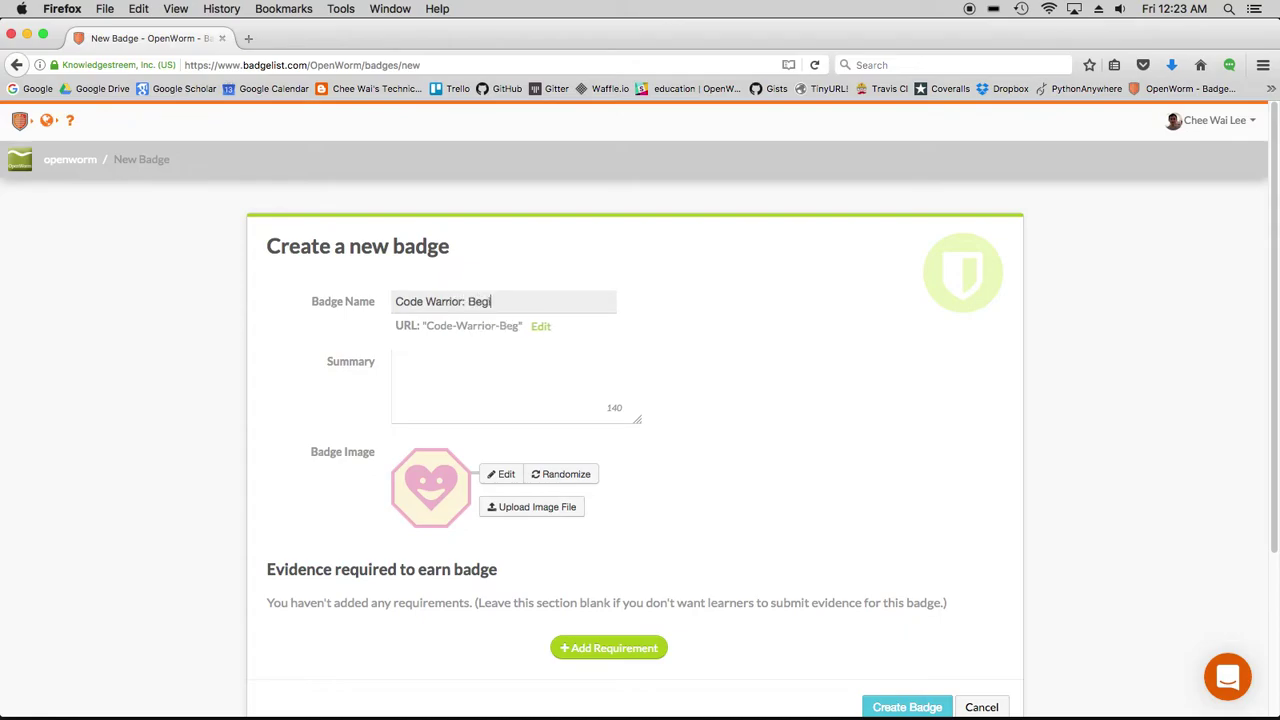
pyautogui.press('BackSpace')
pyautogui.press('BackSpace')
pyautogui.press('BackSpace')
pyautogui.write('er Issues')
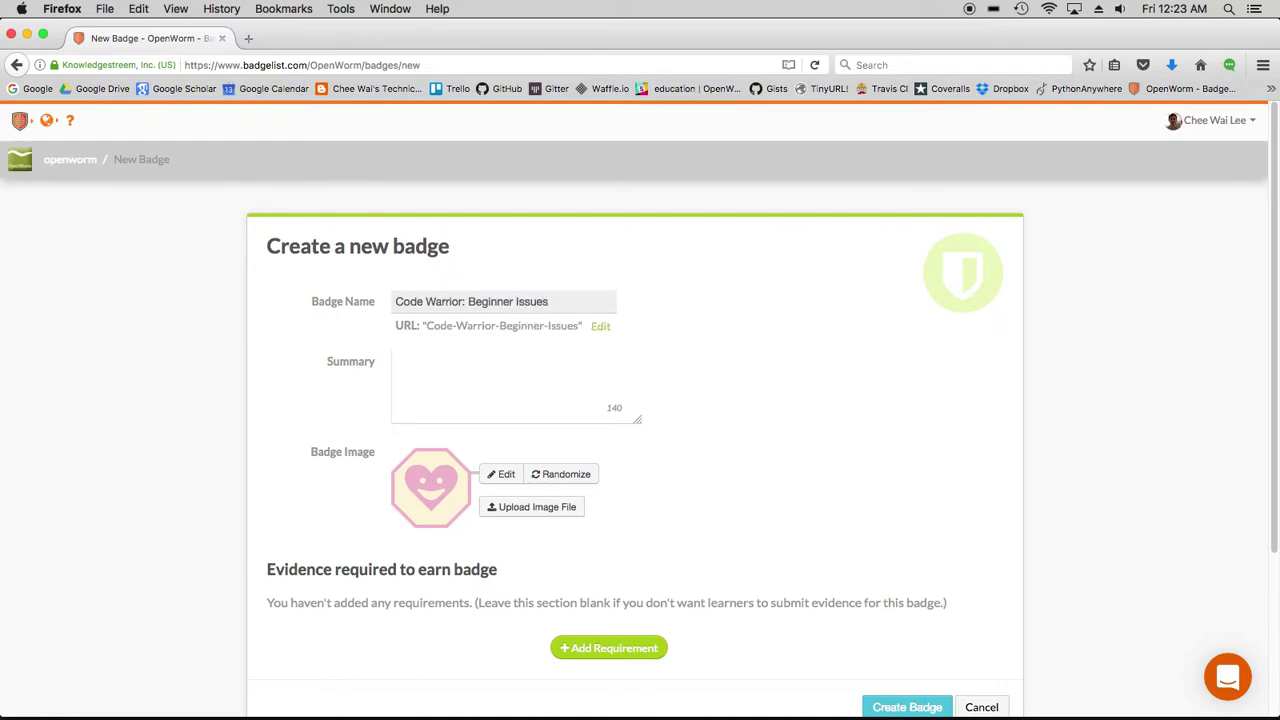
# Enter the badge summary "Earning this badge involves picking any OpenWorm Beginner issue on Github, and completing it."
pyautogui.click(460, 352)
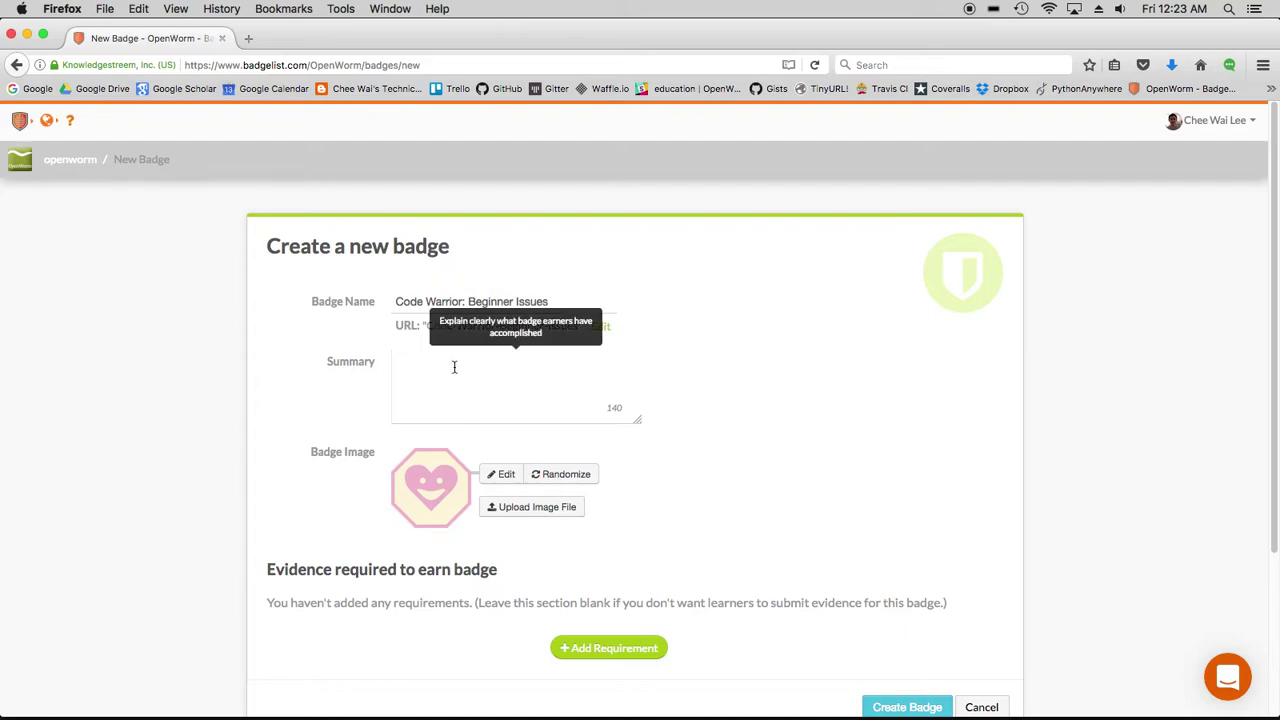
pyautogui.click(453, 365)
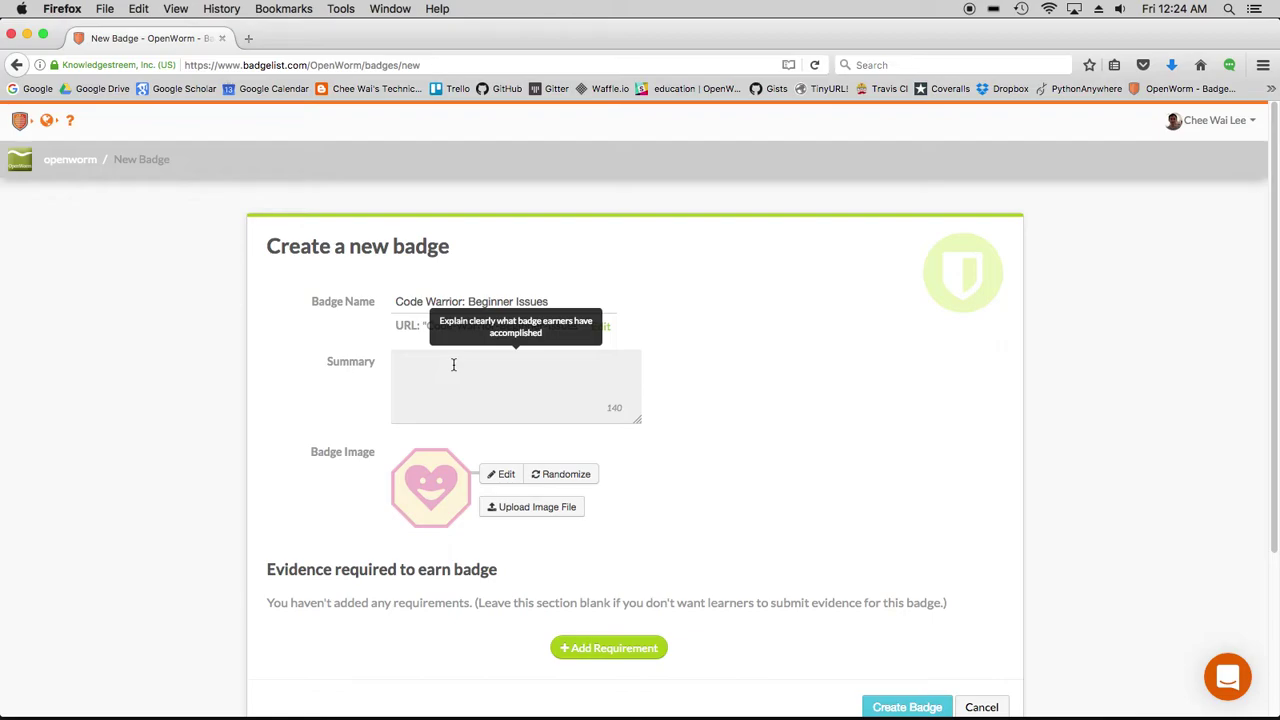
pyautogui.write('Earning this badge involves picking any OpenWorm BGe')
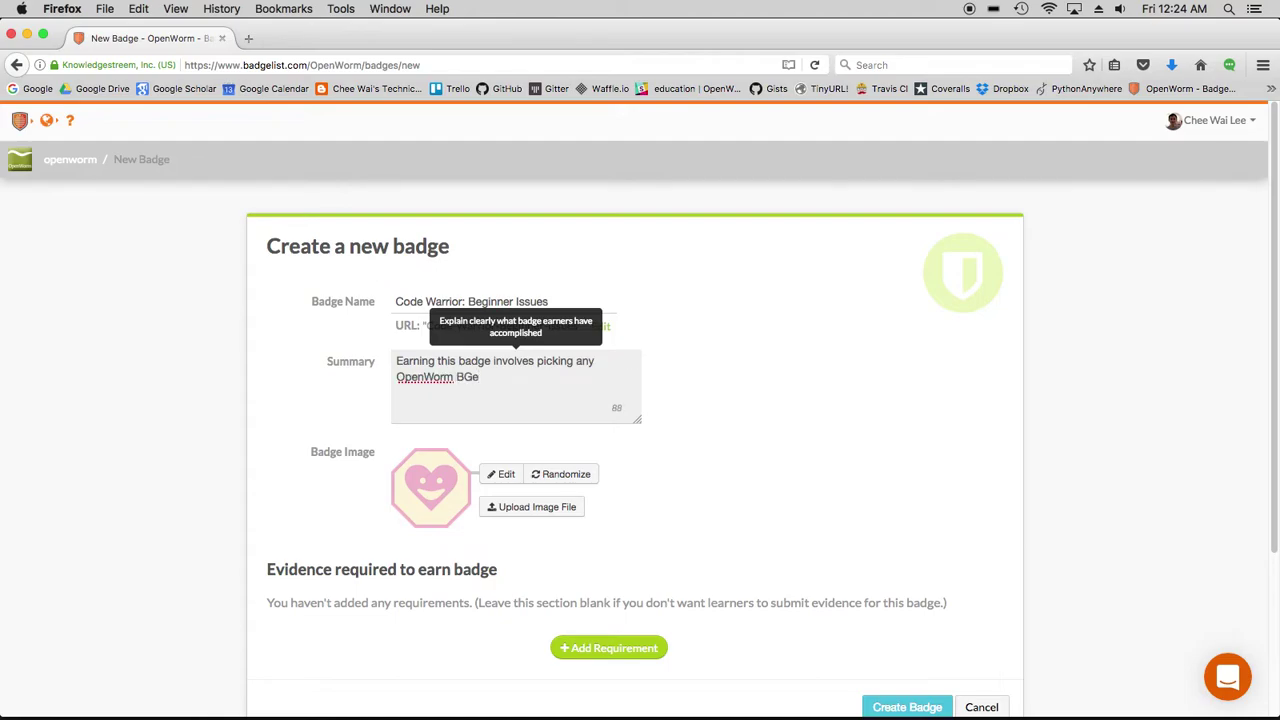
pyautogui.press('BackSpace')
pyautogui.press('BackSpace')
pyautogui.write('eginner issue on Github.')
pyautogui.write(' and complete')
pyautogui.press('BackSpace')
pyautogui.write('ing it.')
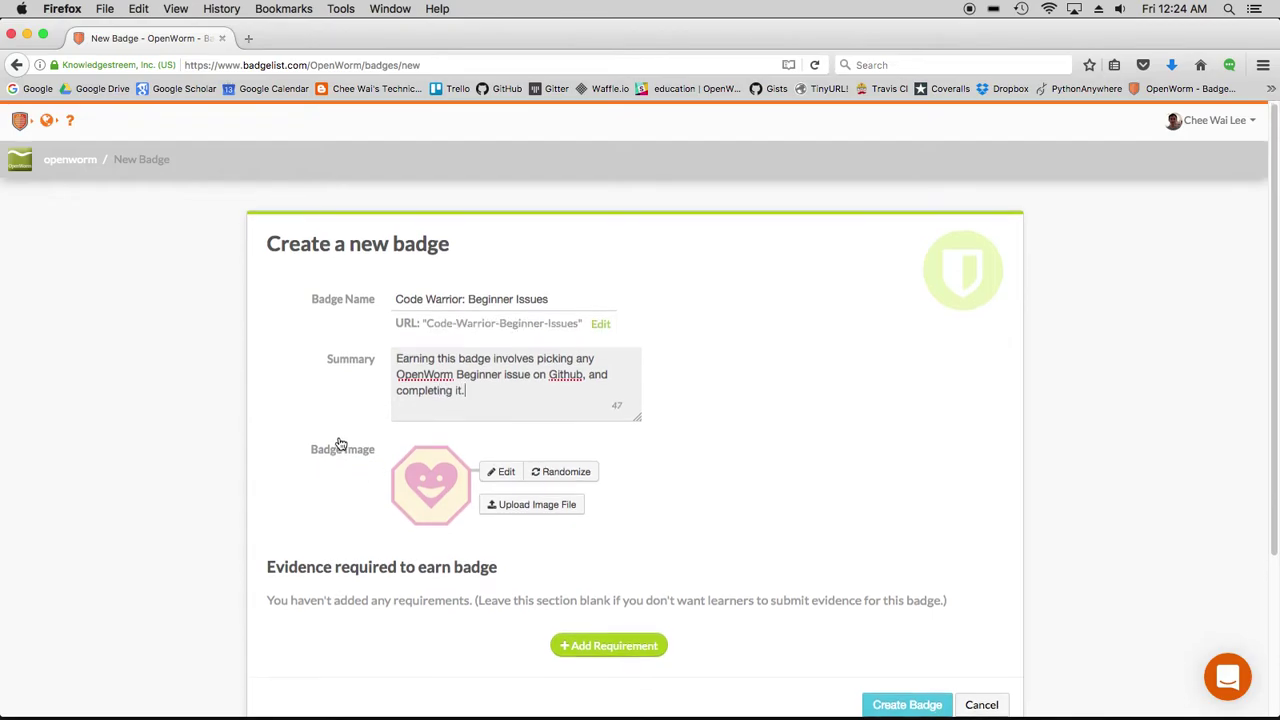
# Edit the badge image to use the 4 Point Skinny frame and the Fist icon
pyautogui.scroll(-3, 337, 446)
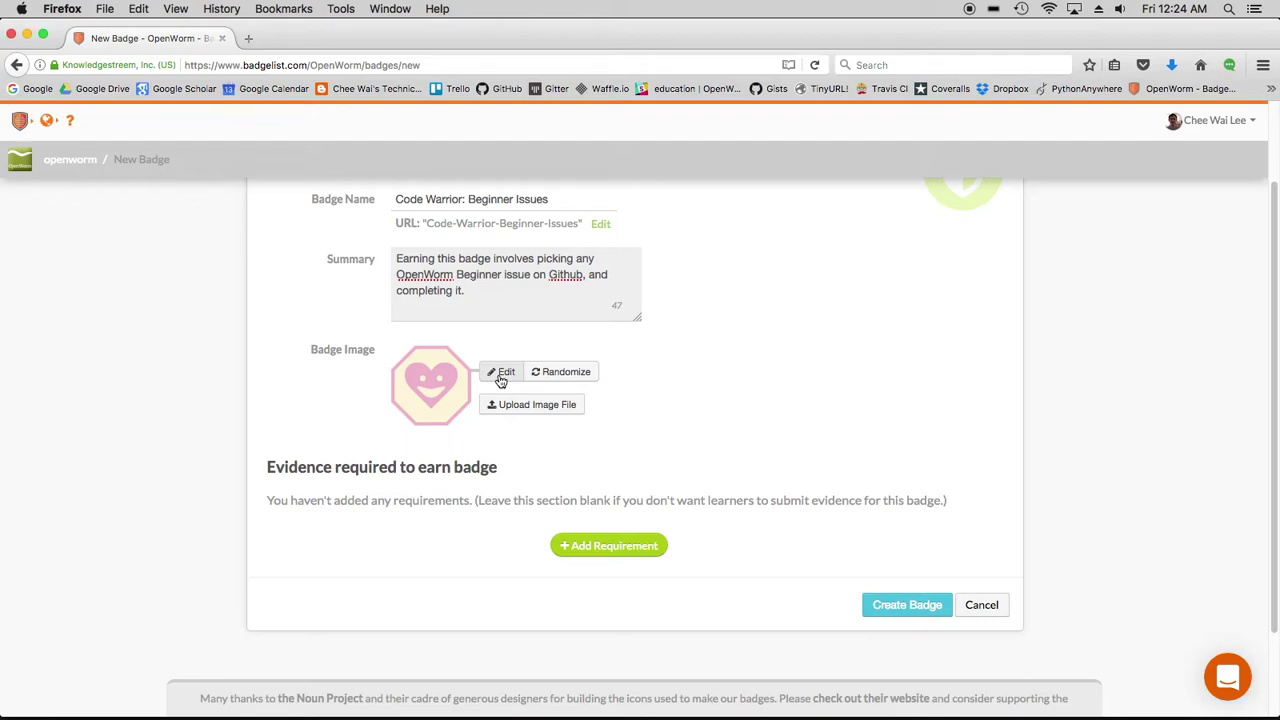
pyautogui.click(500, 376)
pyautogui.scroll(-2, 475, 481)
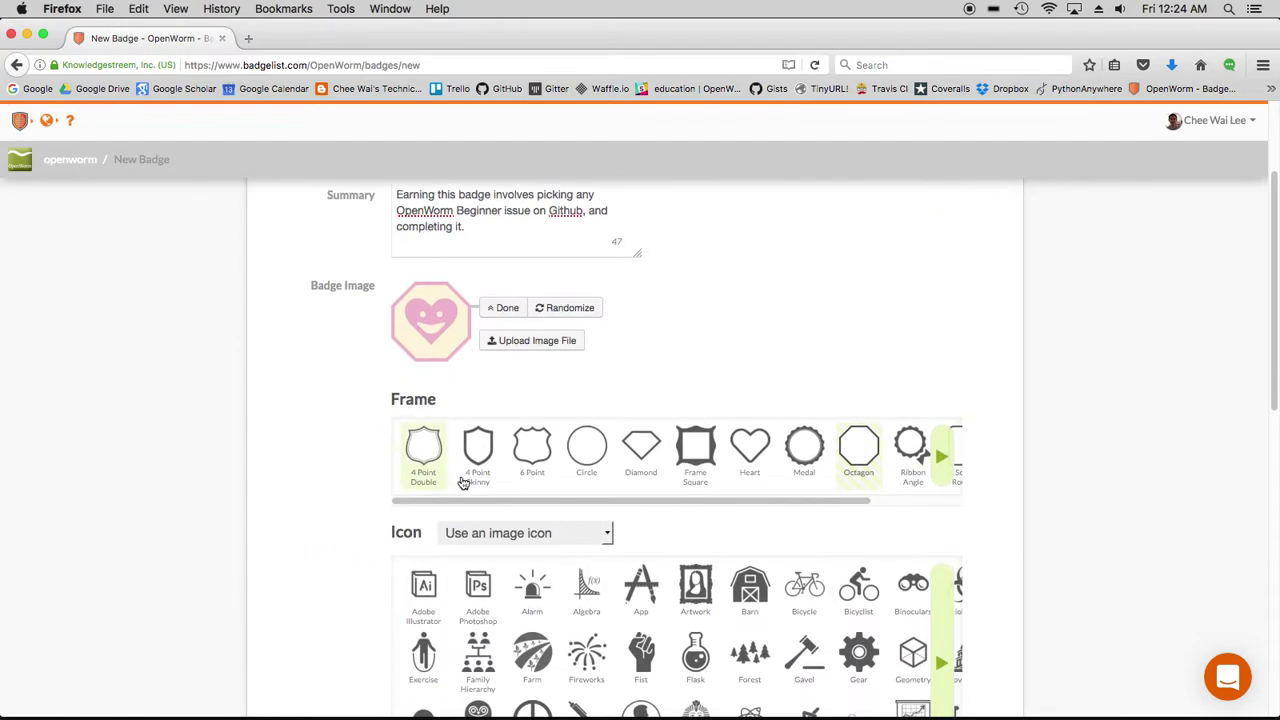
pyautogui.click(475, 481)
pyautogui.scroll(-3, 478, 465)
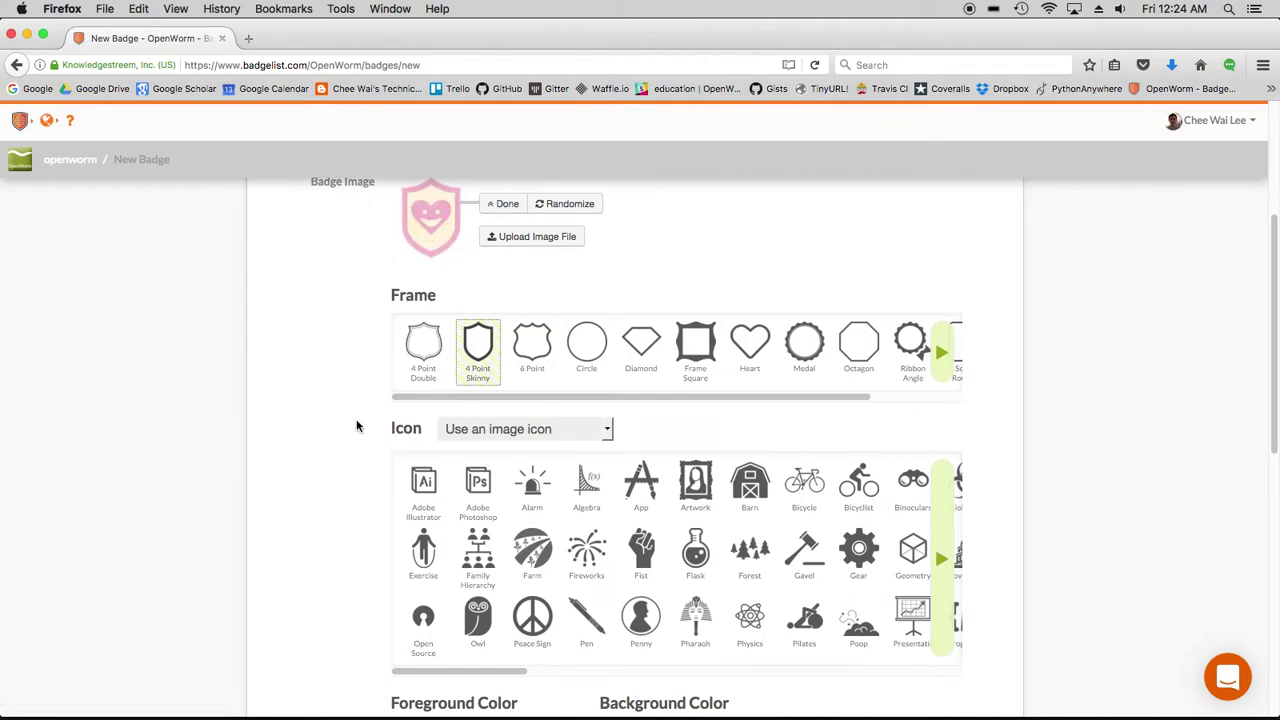
pyautogui.scroll(-1, 470, 450)
pyautogui.click(648, 536)
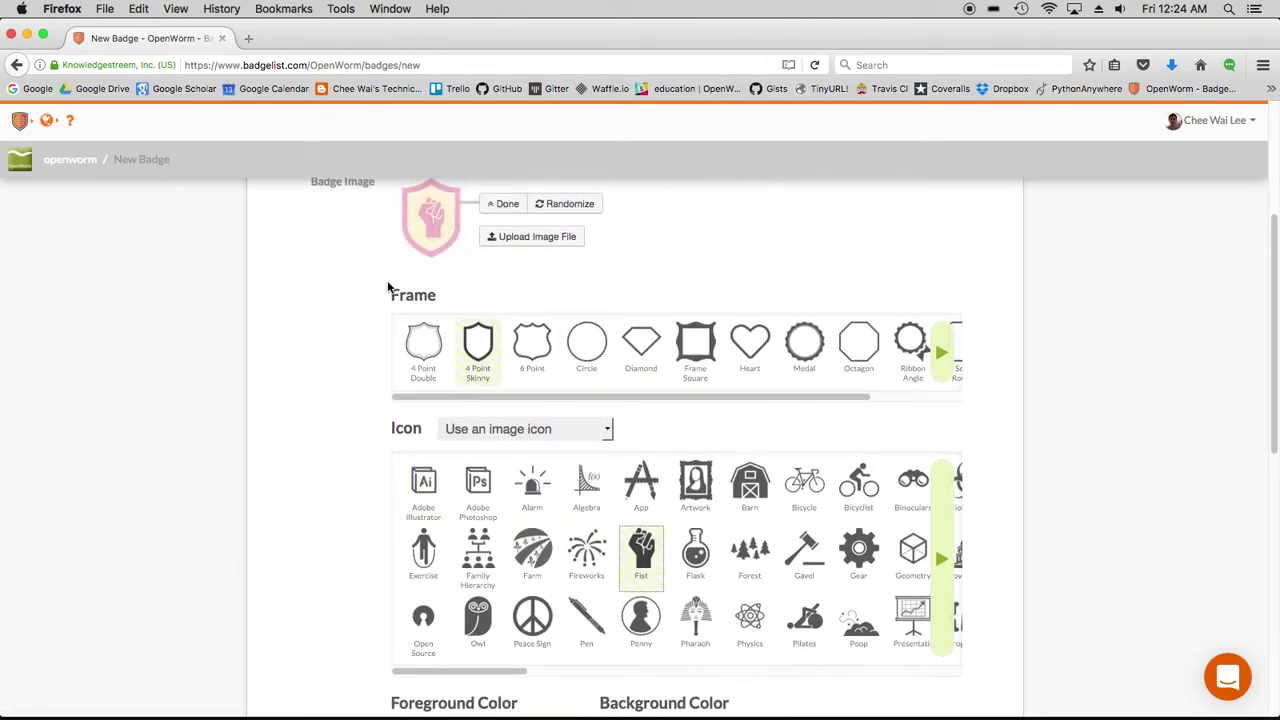
# Set the badge image's foreground color to Black and its background color to Medium Light Turquoise, and check the resulting image
pyautogui.scroll(-5, 337, 403)
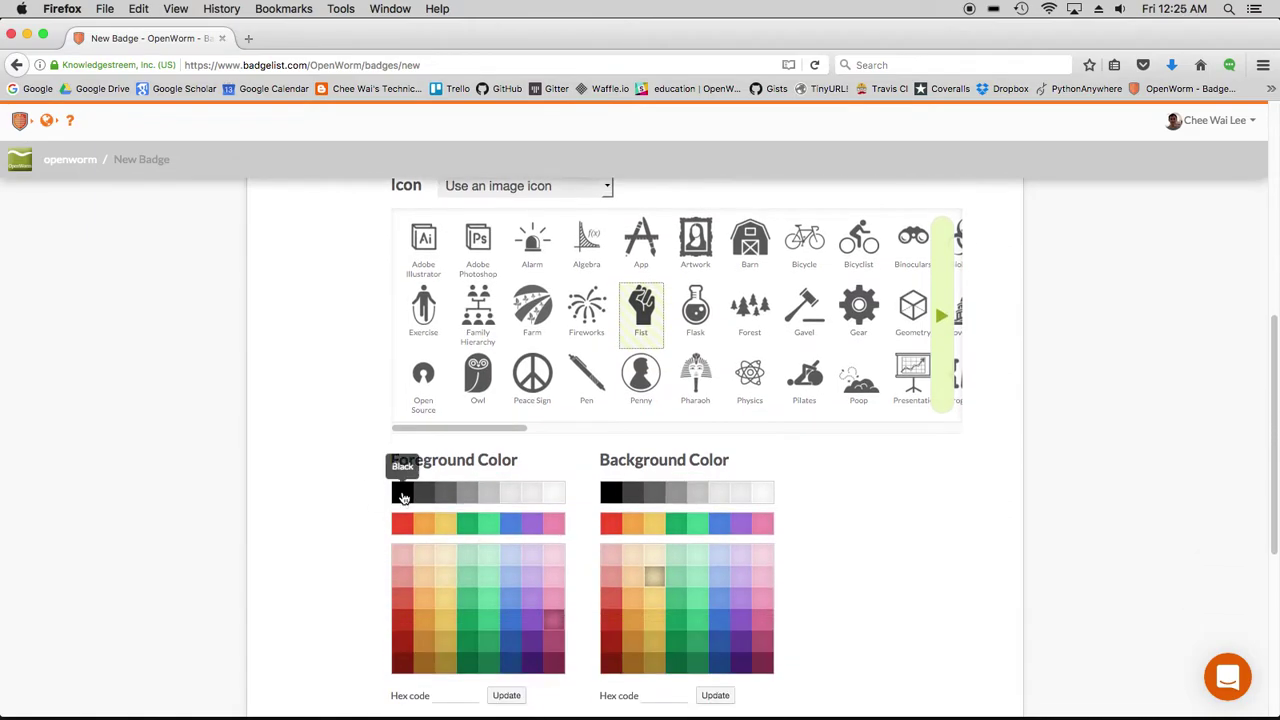
pyautogui.scroll(5, 334, 506)
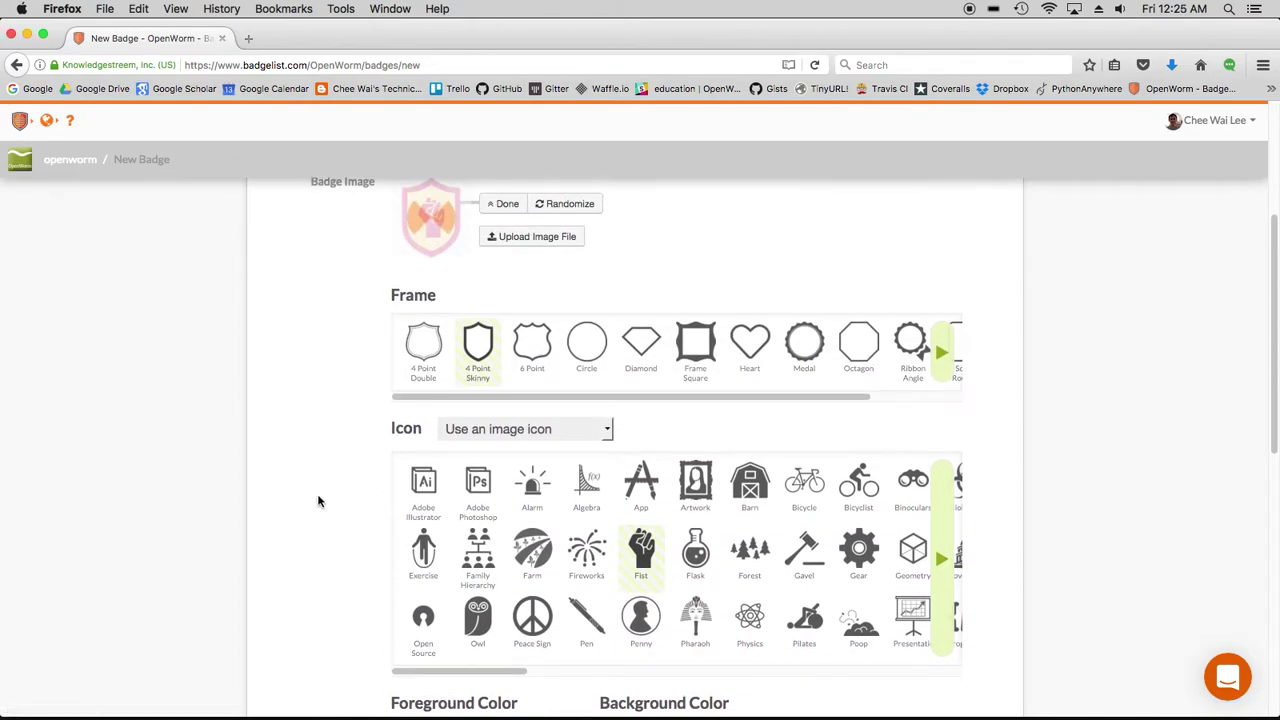
pyautogui.scroll(-6, 318, 501)
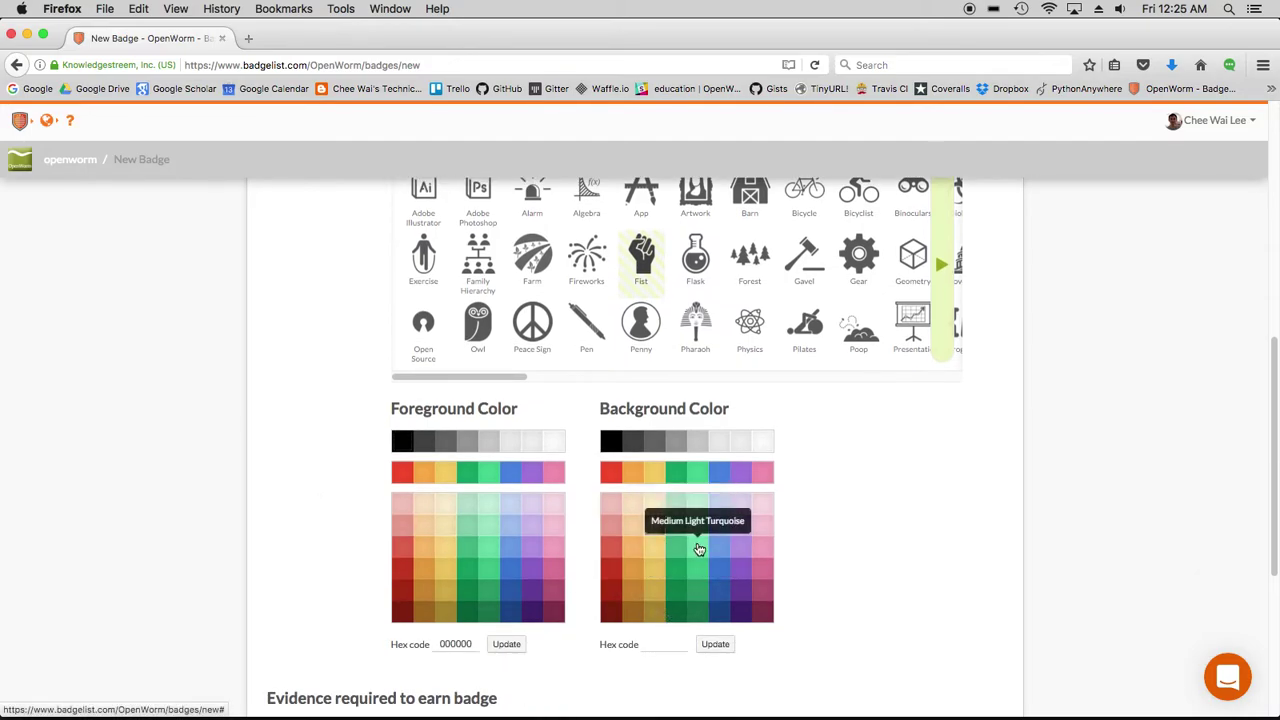
pyautogui.scroll(6, 308, 476)
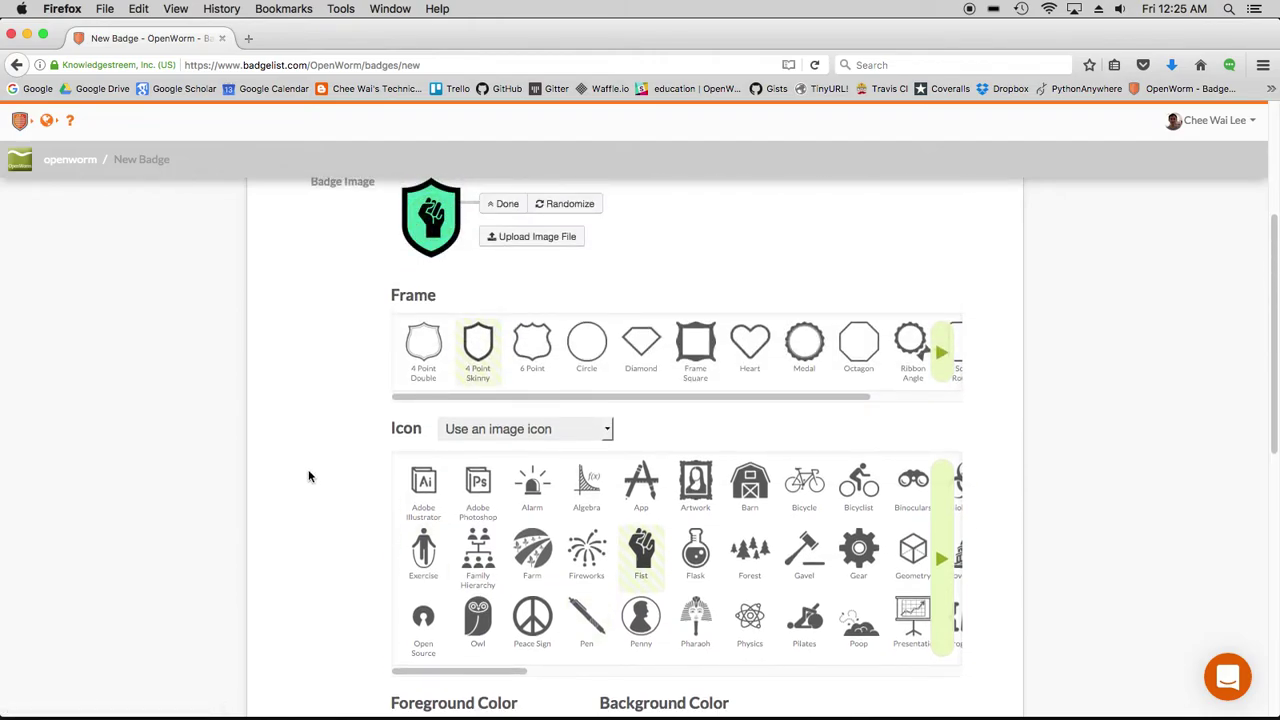
pyautogui.scroll(-13, 308, 476)
pyautogui.scroll(5, 303, 474)
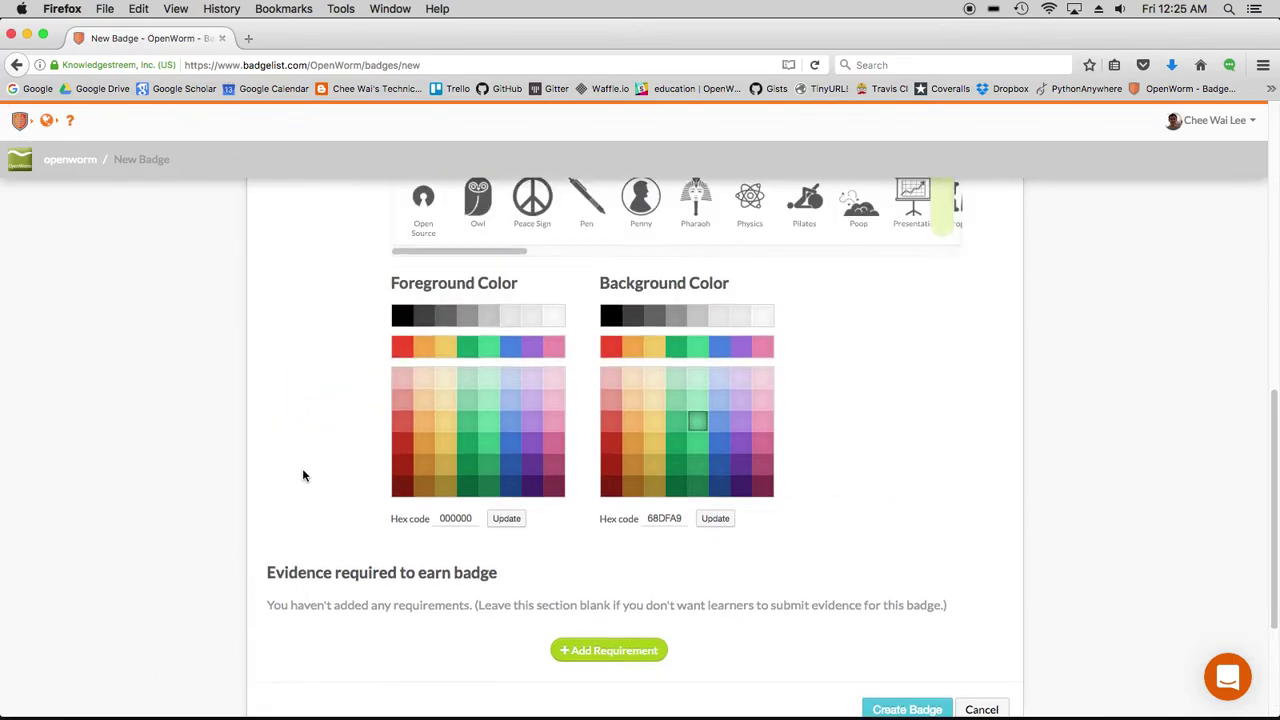
pyautogui.scroll(14, 303, 476)
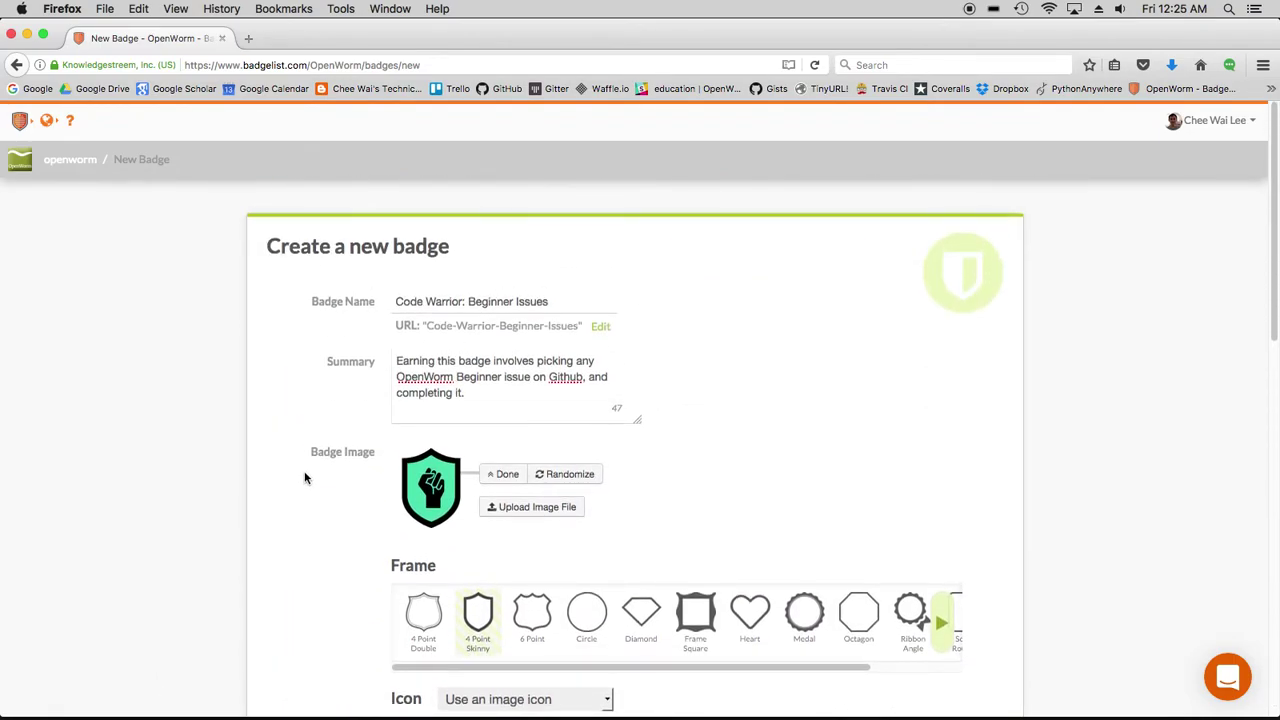
# Add an evidence requirement titled "1. Getting Assigned to a Beginner Issue"
pyautogui.scroll(-13, 305, 477)
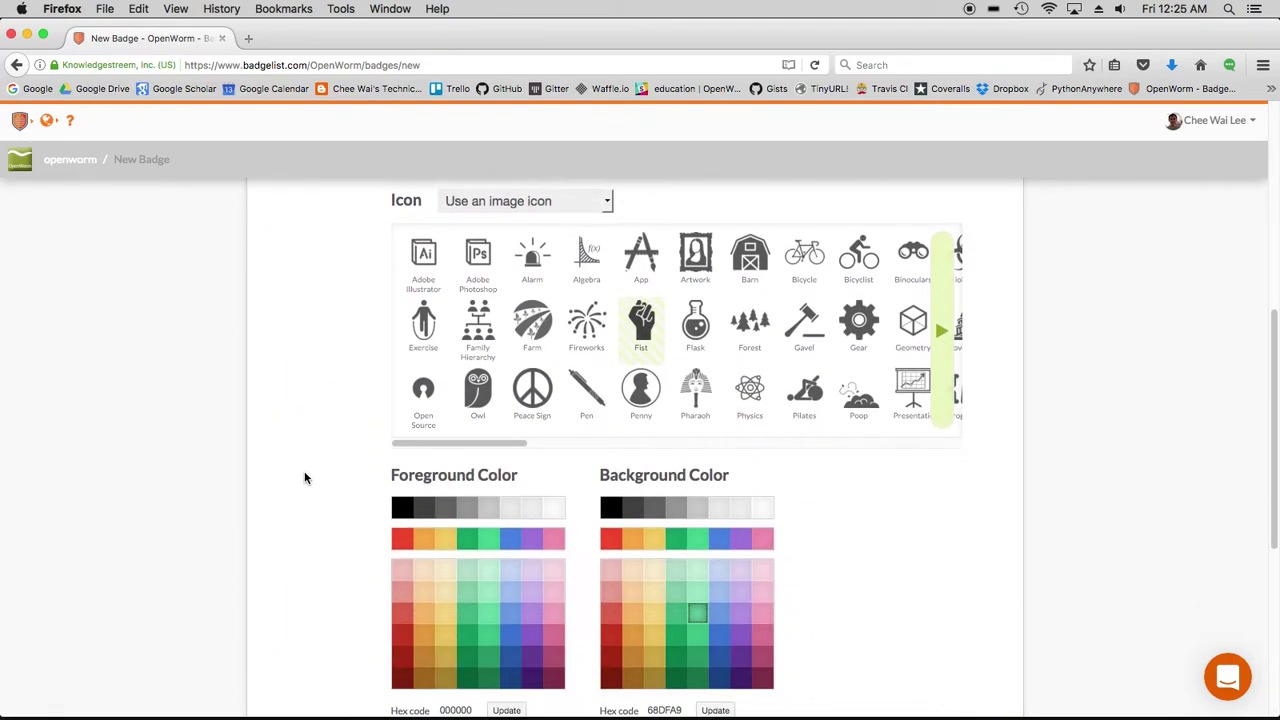
pyautogui.scroll(-3, 305, 477)
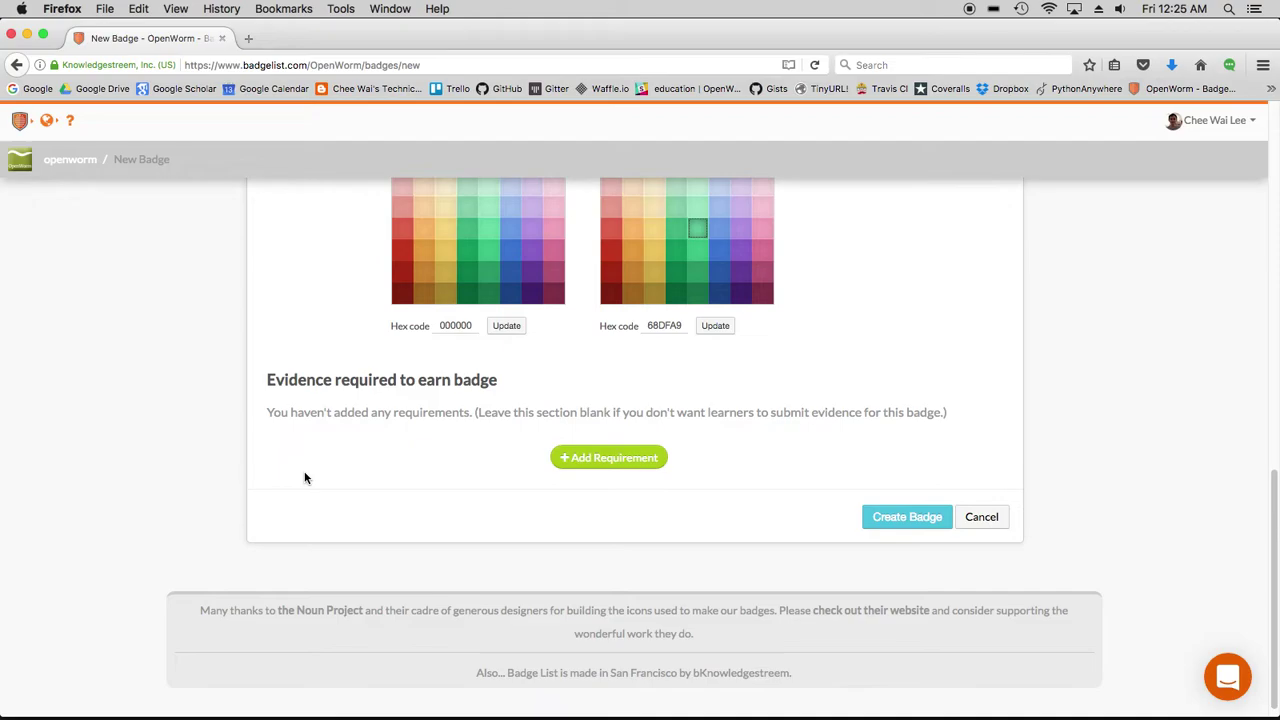
pyautogui.click(567, 465)
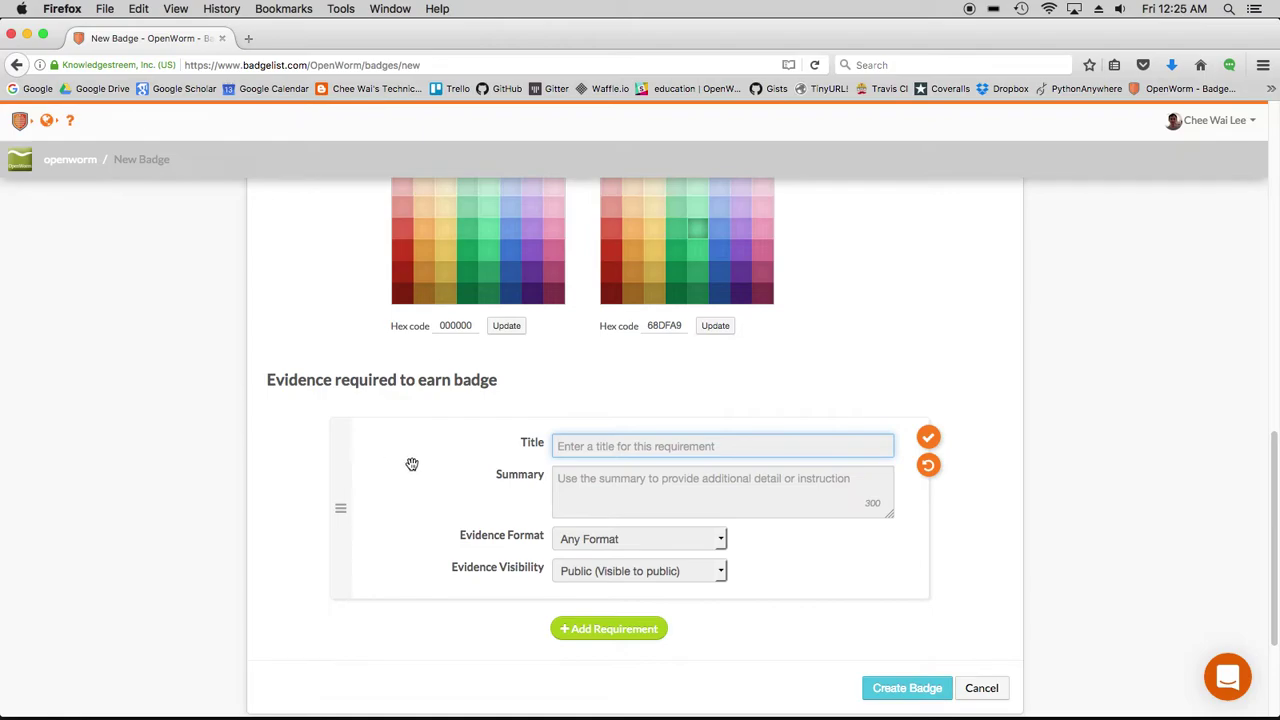
pyautogui.write('1')
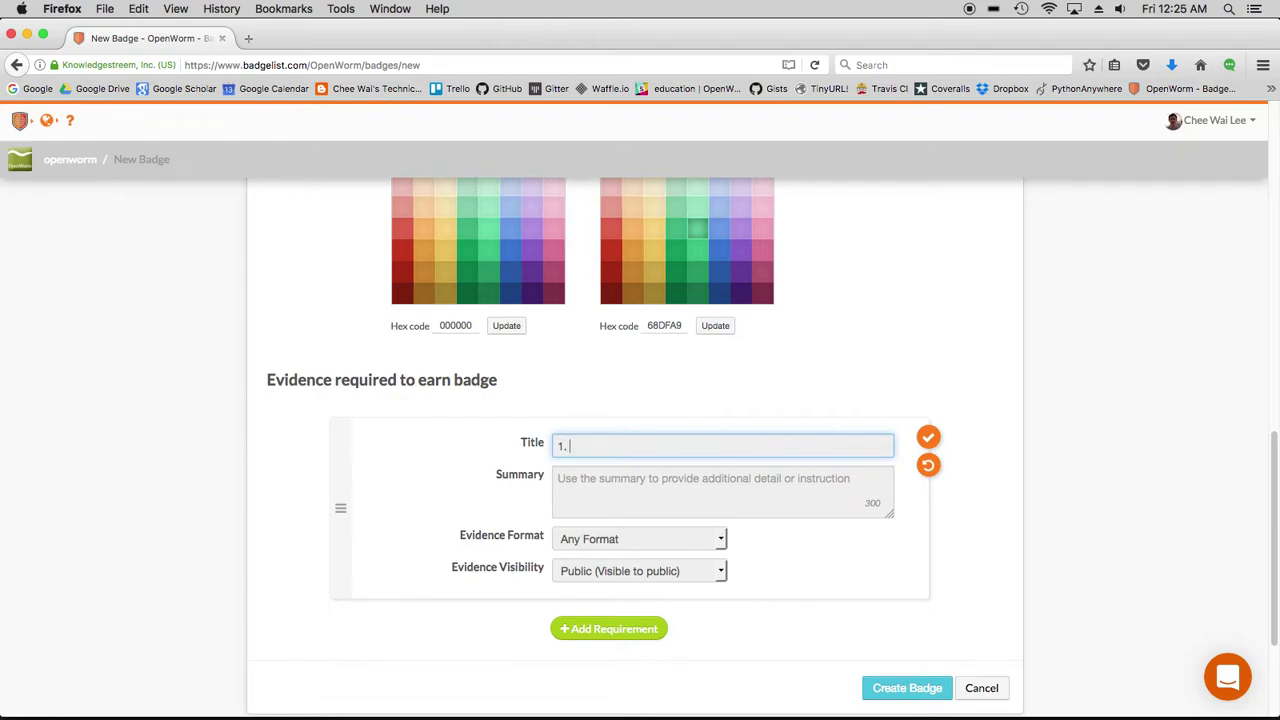
pyautogui.write('. Getting Assigned to a Beg')
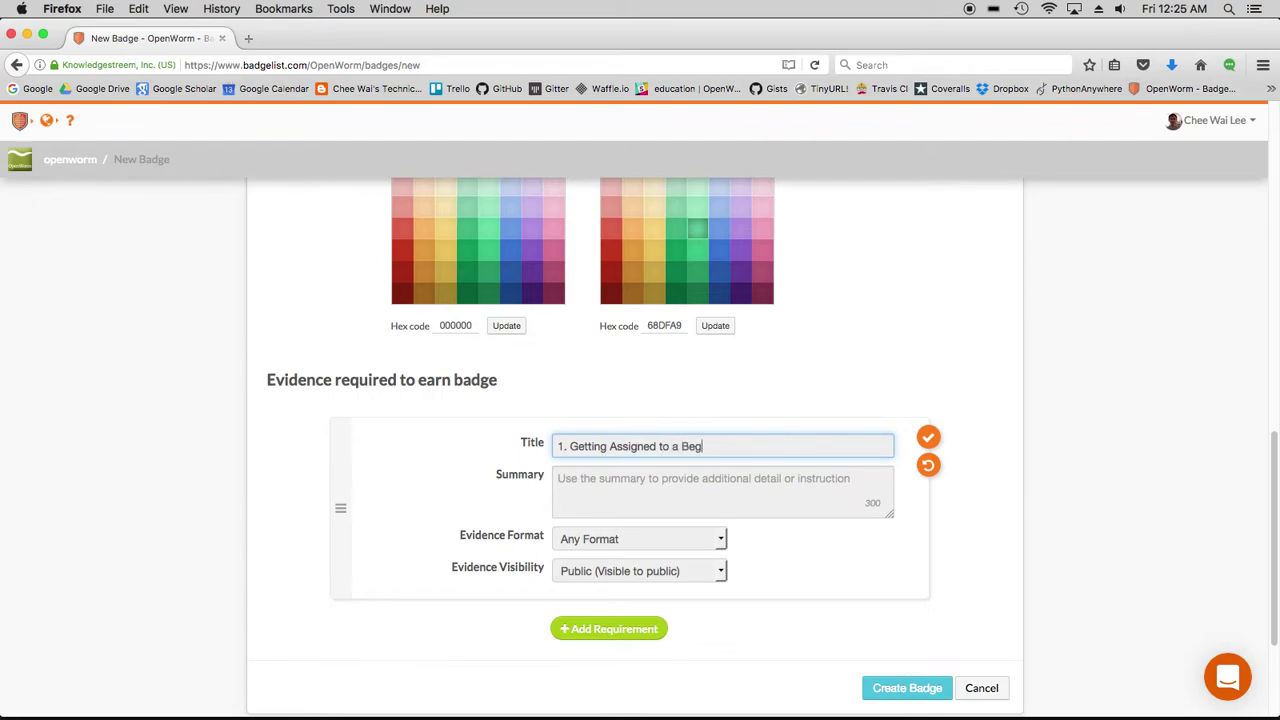
pyautogui.write('inner Issue')
# Begin the requirement's summary with "Find a Beginner Issue on OpenWorm's Github repositories. A good place to find them is on our"
pyautogui.click(571, 484)
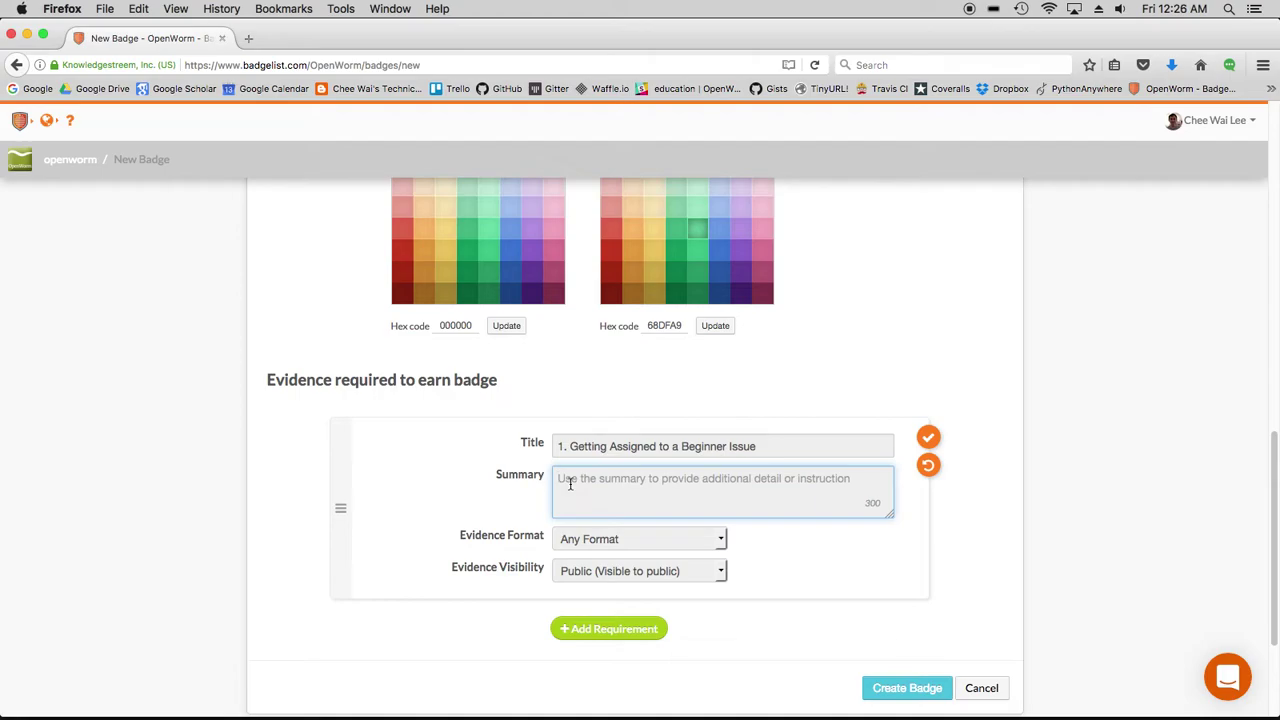
pyautogui.write('Find ')
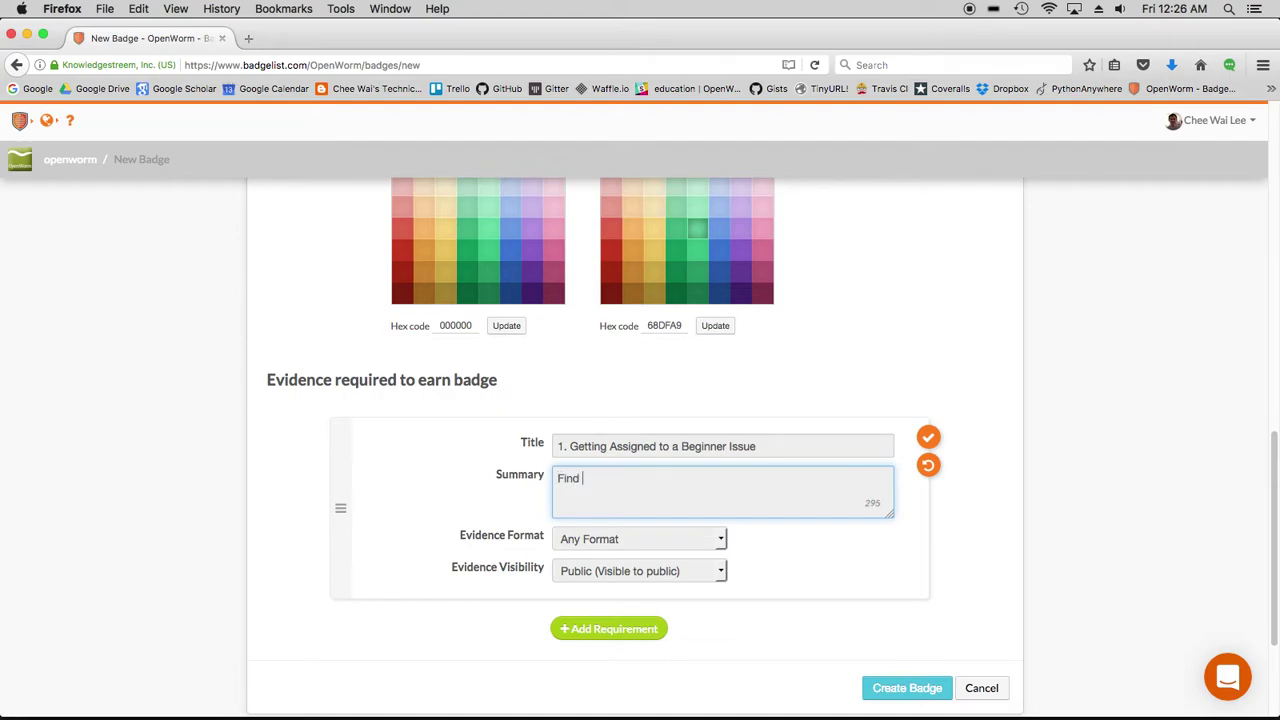
pyautogui.write('a b')
pyautogui.write('eginner ')
pyautogui.write('Issue on ')
pyautogui.write("OpenWorm's ")
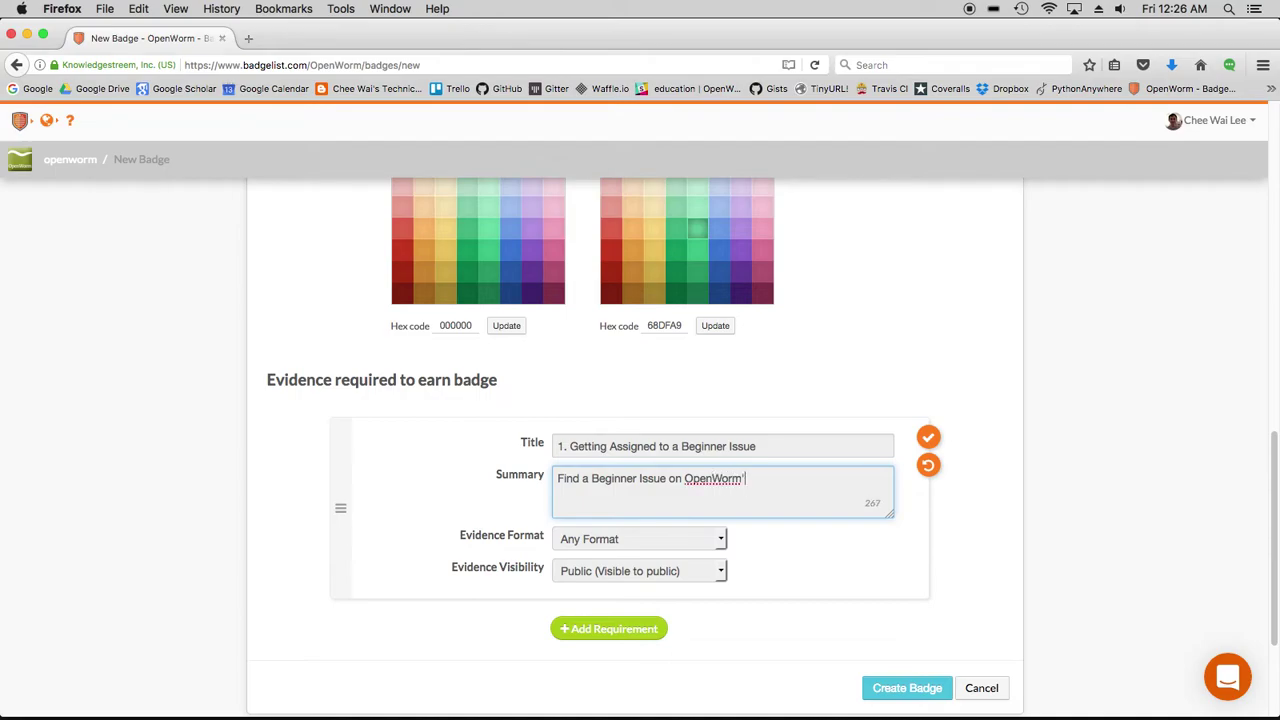
pyautogui.write('Github repositories. A good place to find them is on our ')
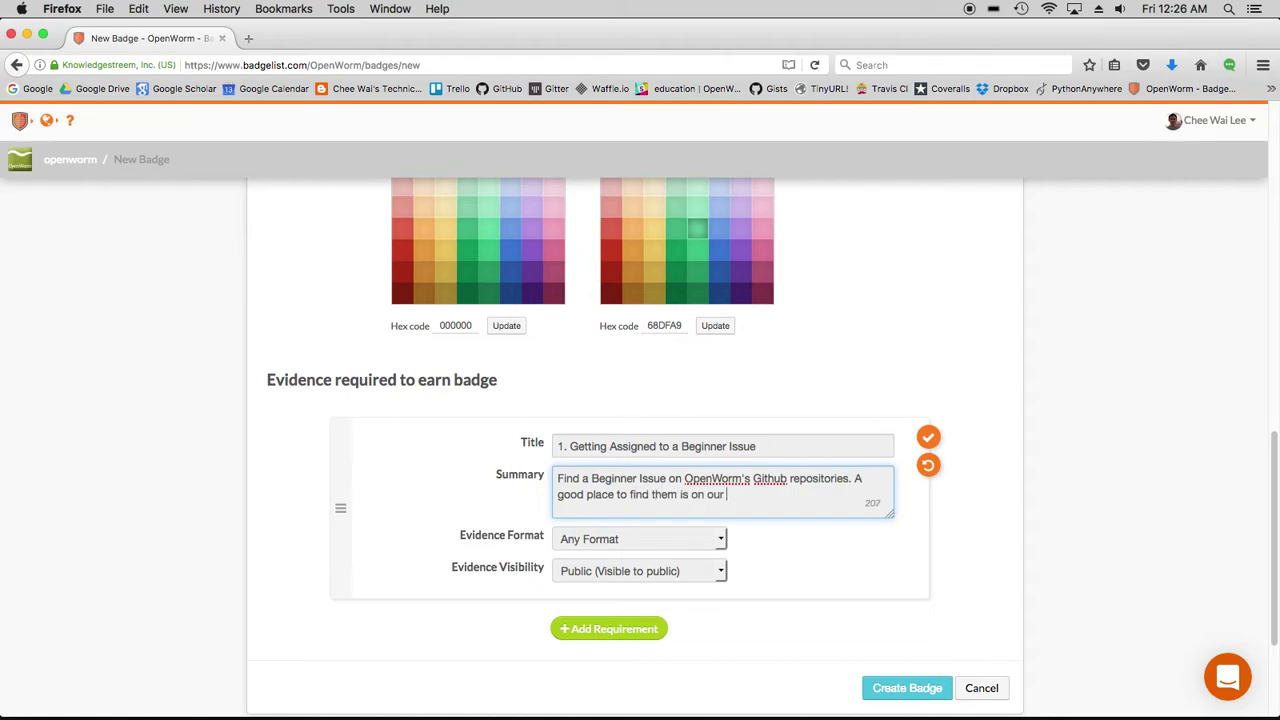
pyautogui.write('Waffle B')
pyautogui.write('->')
pyautogui.press('BackSpace')
pyautogui.write('- https://waff')
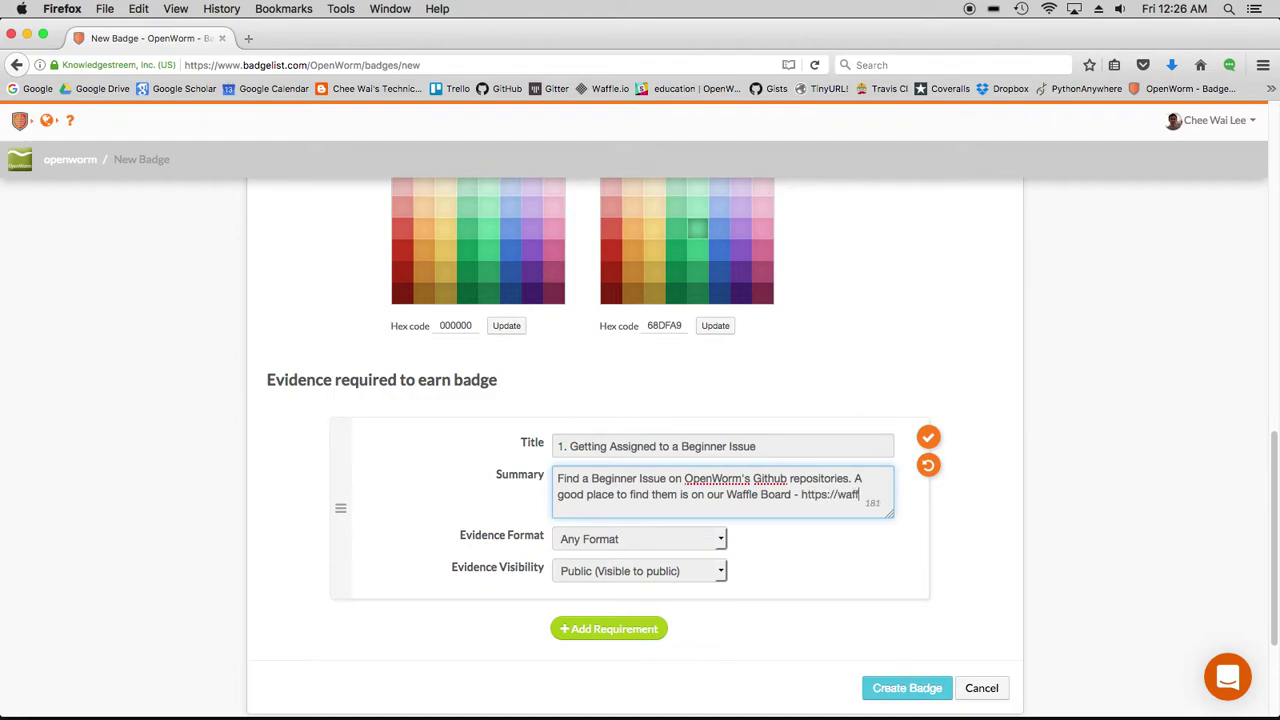
pyautogui.write('le.io')
pyautogui.press('BackSpace')
pyautogui.write('op')
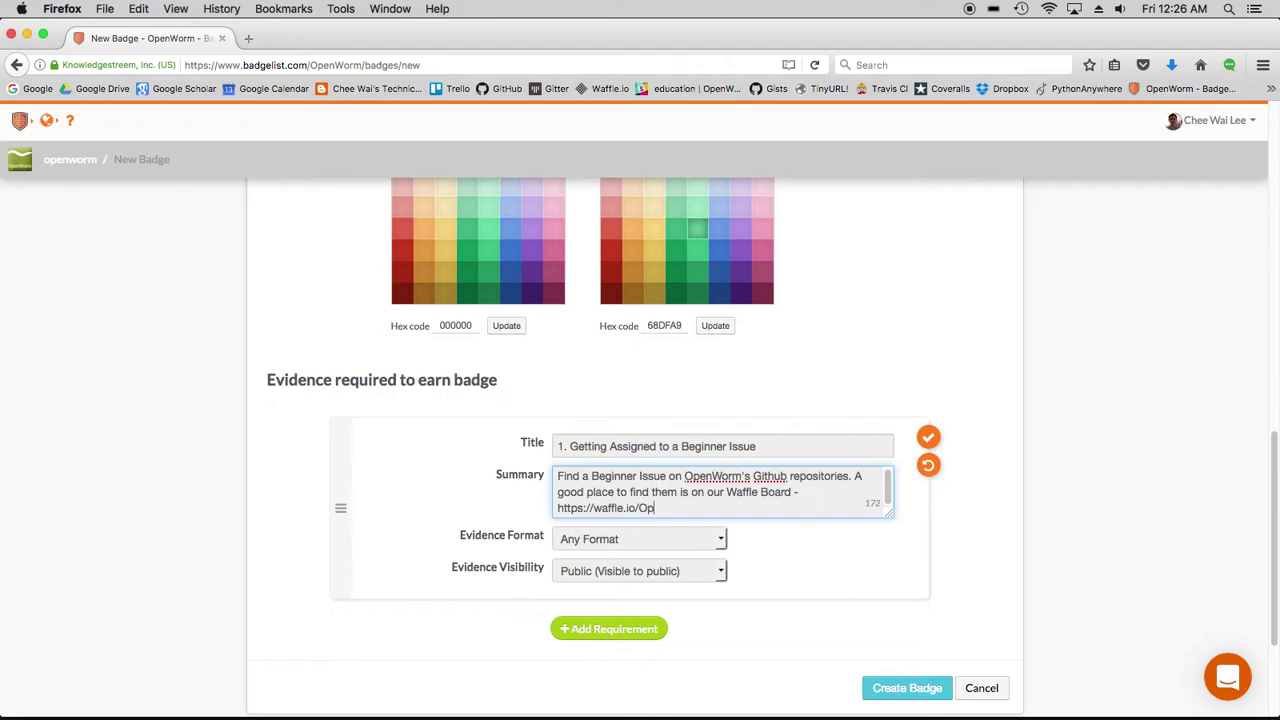
pyautogui.press('BackSpace')
pyautogui.press('BackSpace')
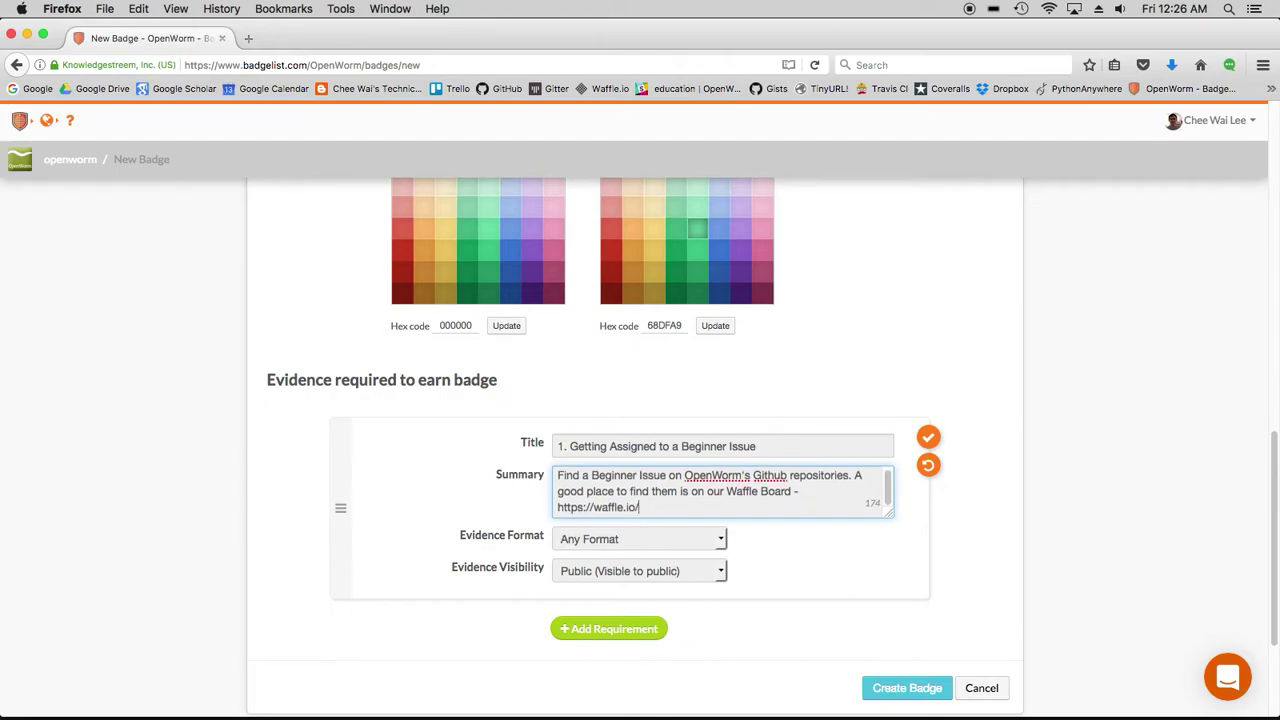
pyautogui.write('openworm/openworm.')
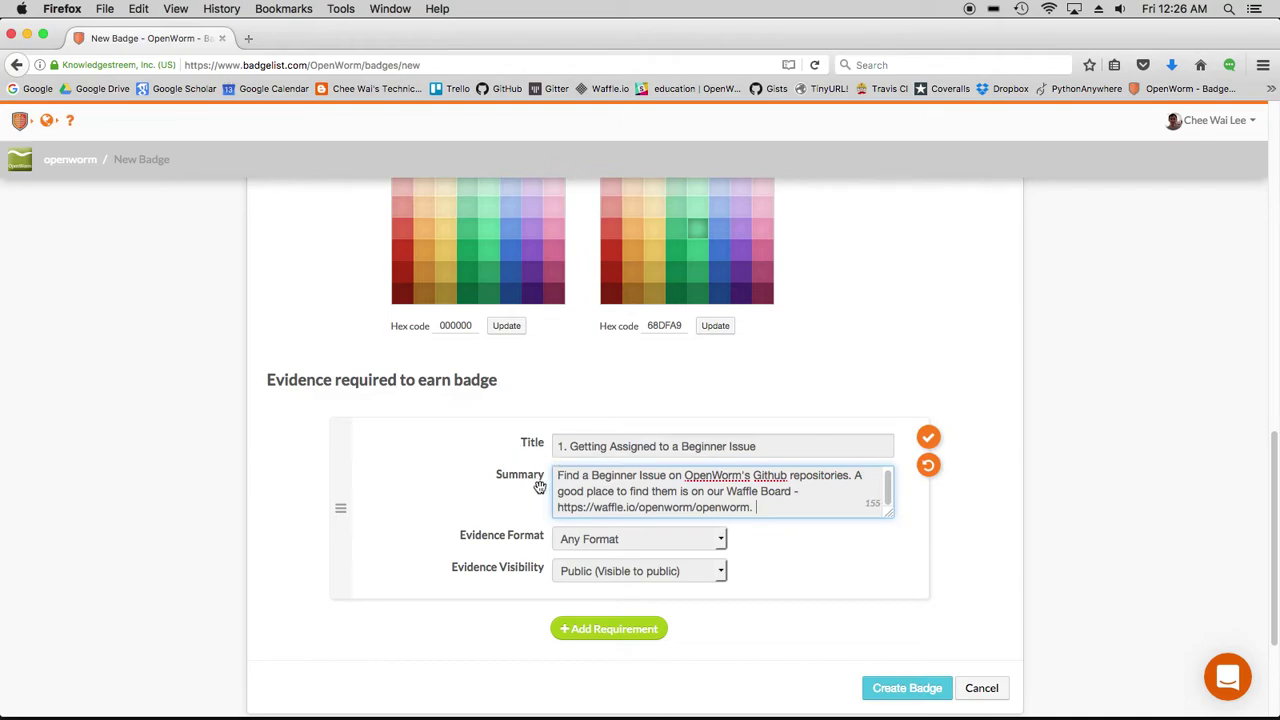
# Test the Waffle Board link from the requirement's summary in a separate tab, and return to the badge form
pyautogui.moveTo(560, 508); pyautogui.dragTo(750, 508)
pyautogui.rightClick(720, 507)
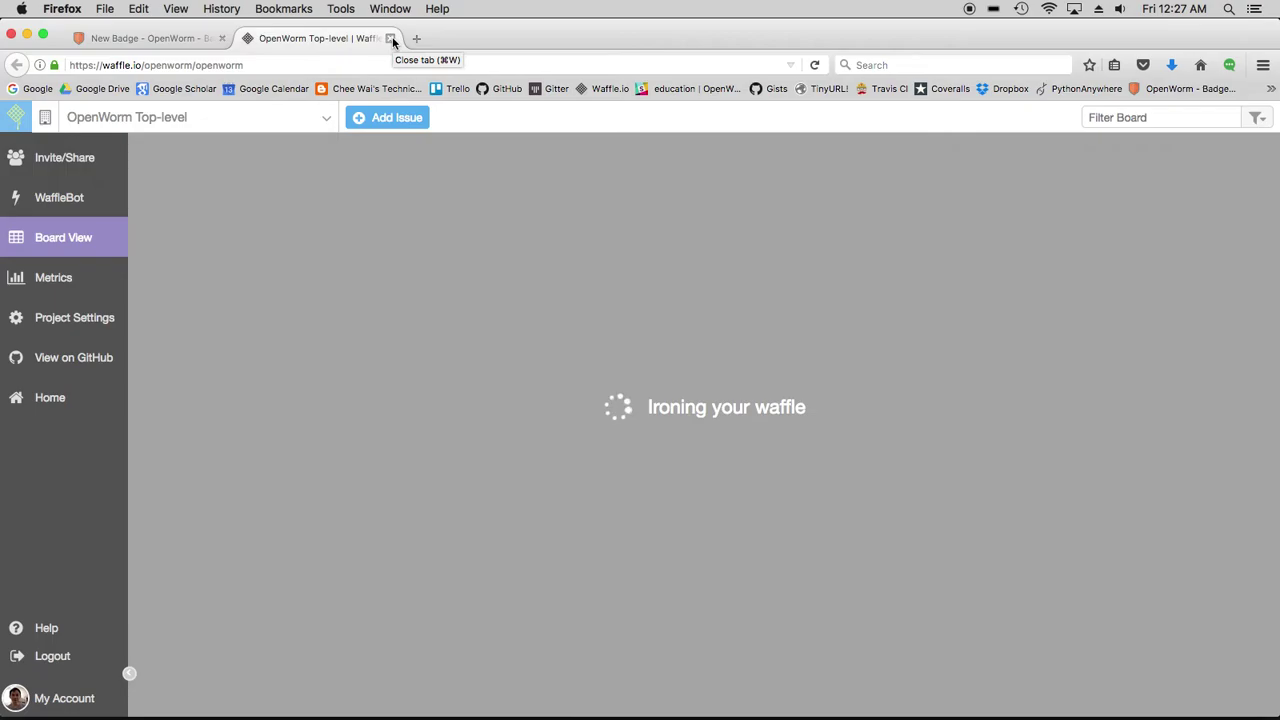
pyautogui.press('super+w')
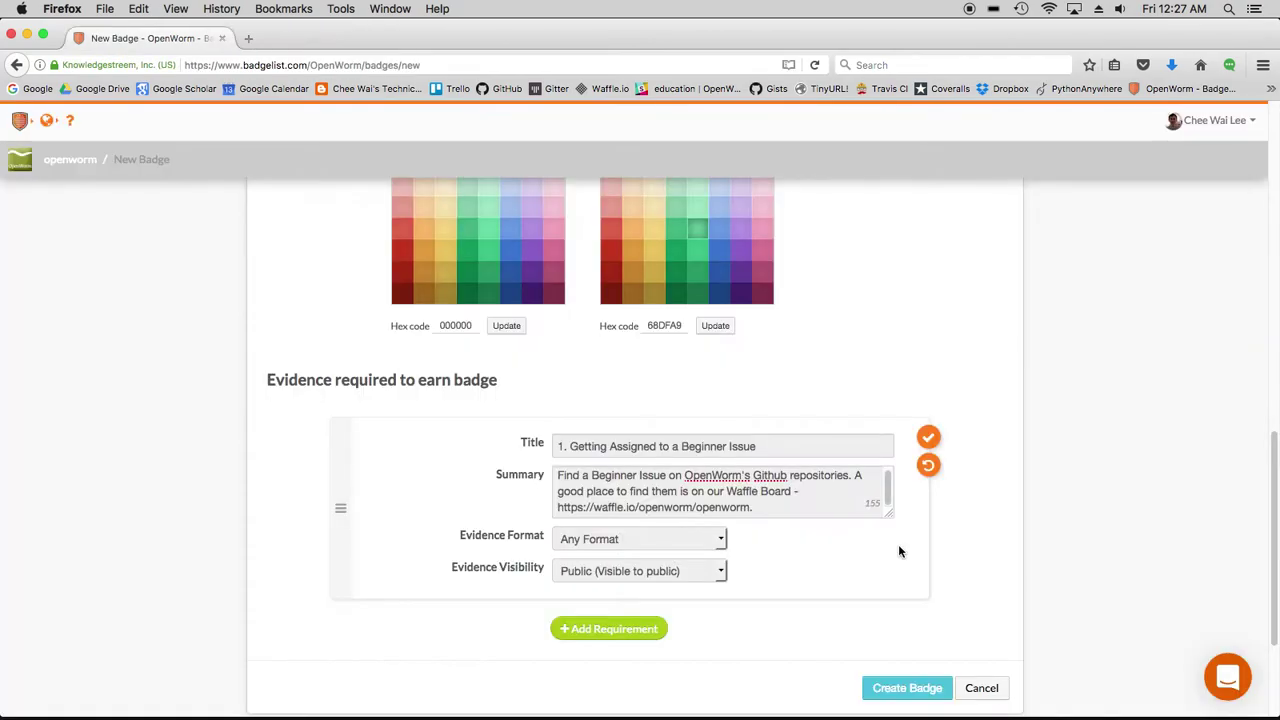
# Append to the first requirement's summary: 'These are tagged "beginner" on the "Ideas," "Backlog," or "Ready" columns.'
pyautogui.click(761, 510)
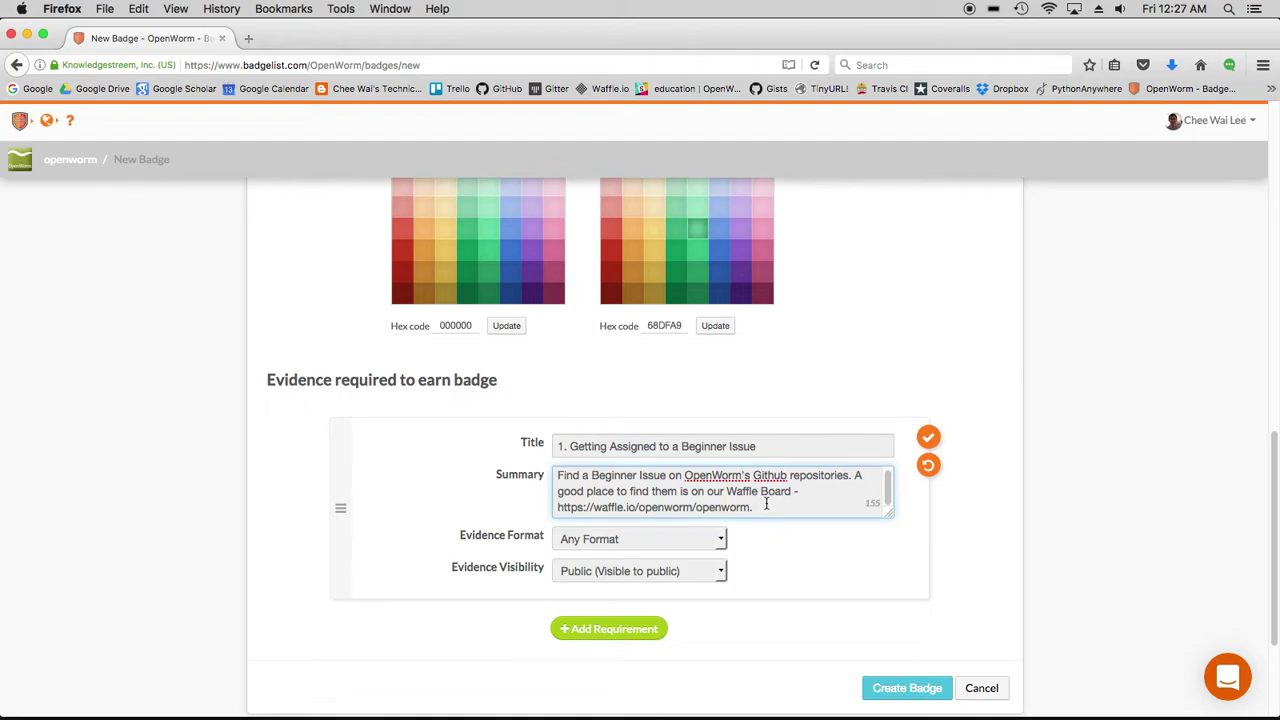
pyautogui.write('These ')
pyautogui.write('are tagged ')
pyautogui.write('"beginnner')
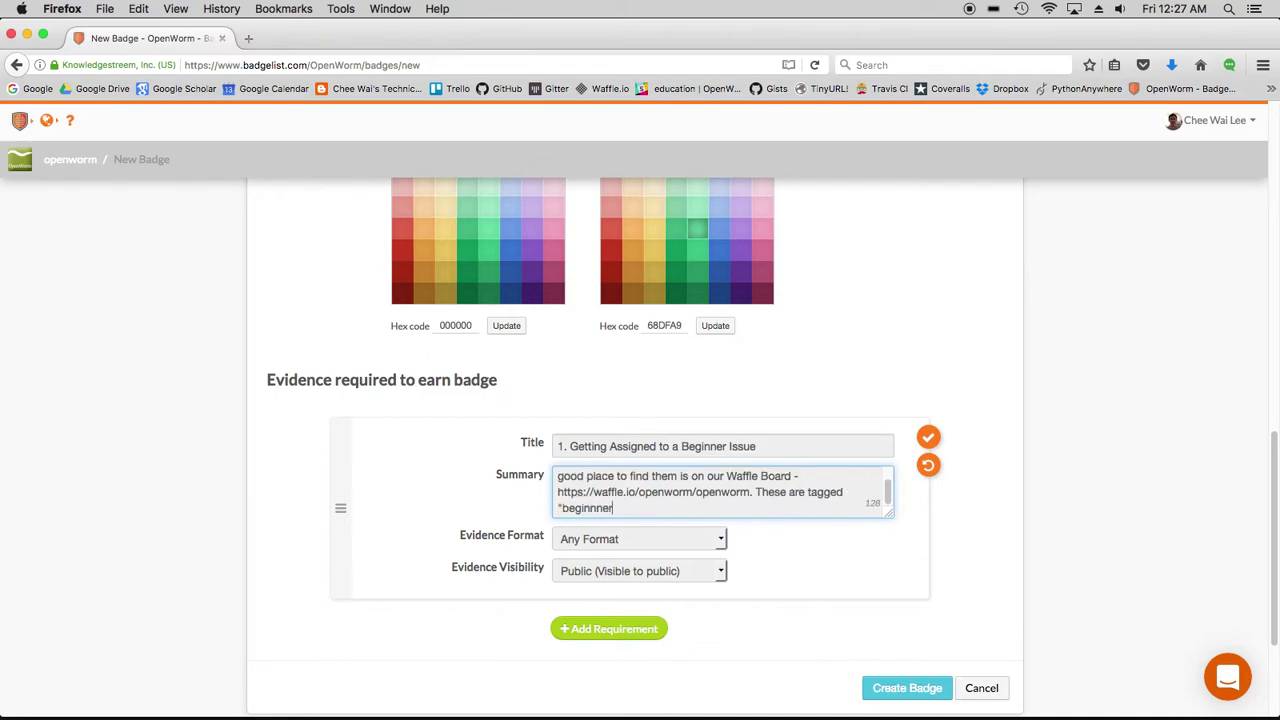
pyautogui.press('BackSpace')
pyautogui.press('BackSpace')
pyautogui.write('er"')
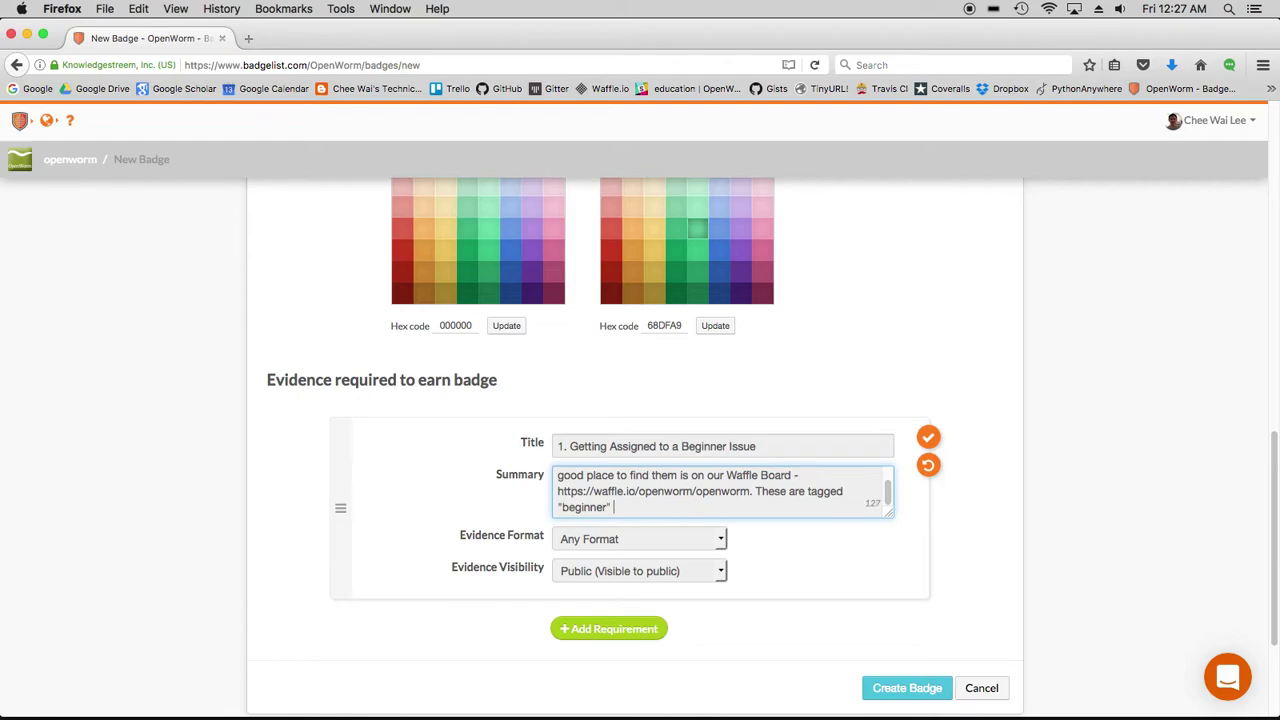
pyautogui.write(' on the "Ideas," "Backlog')
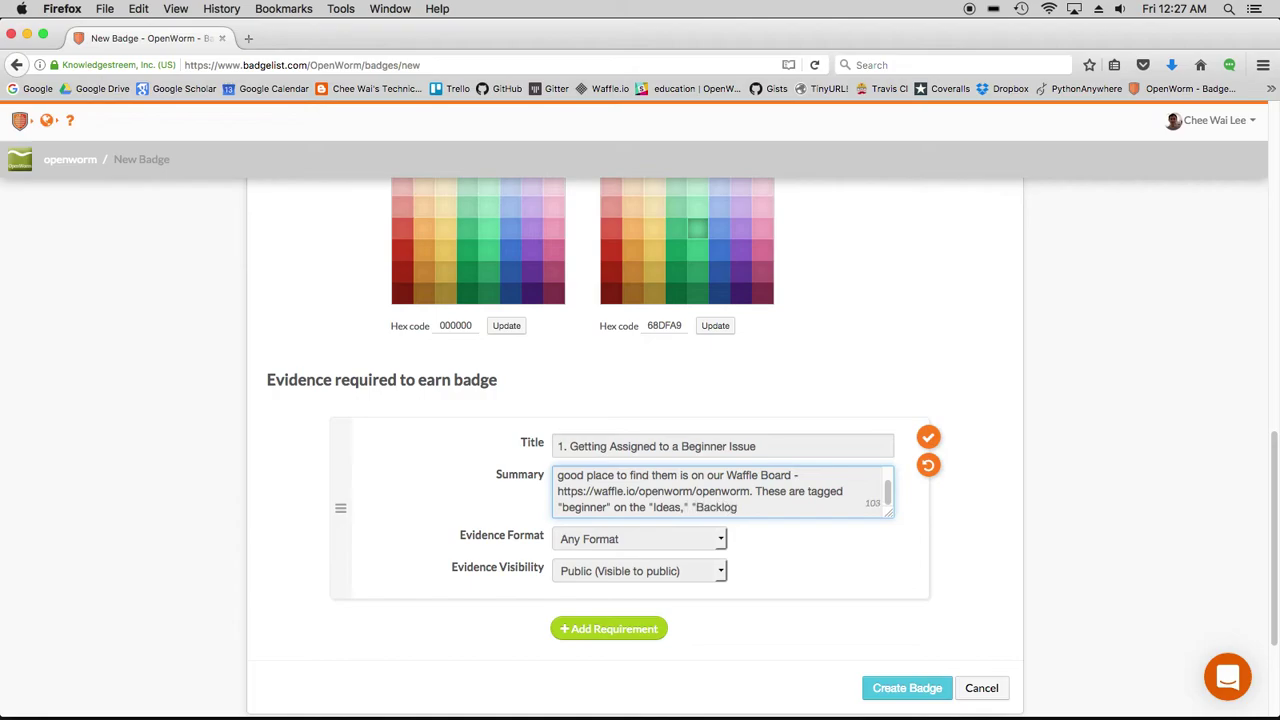
pyautogui.write('," or "Ready')
pyautogui.press('BackSpace')
pyautogui.write('" columns. Requ')
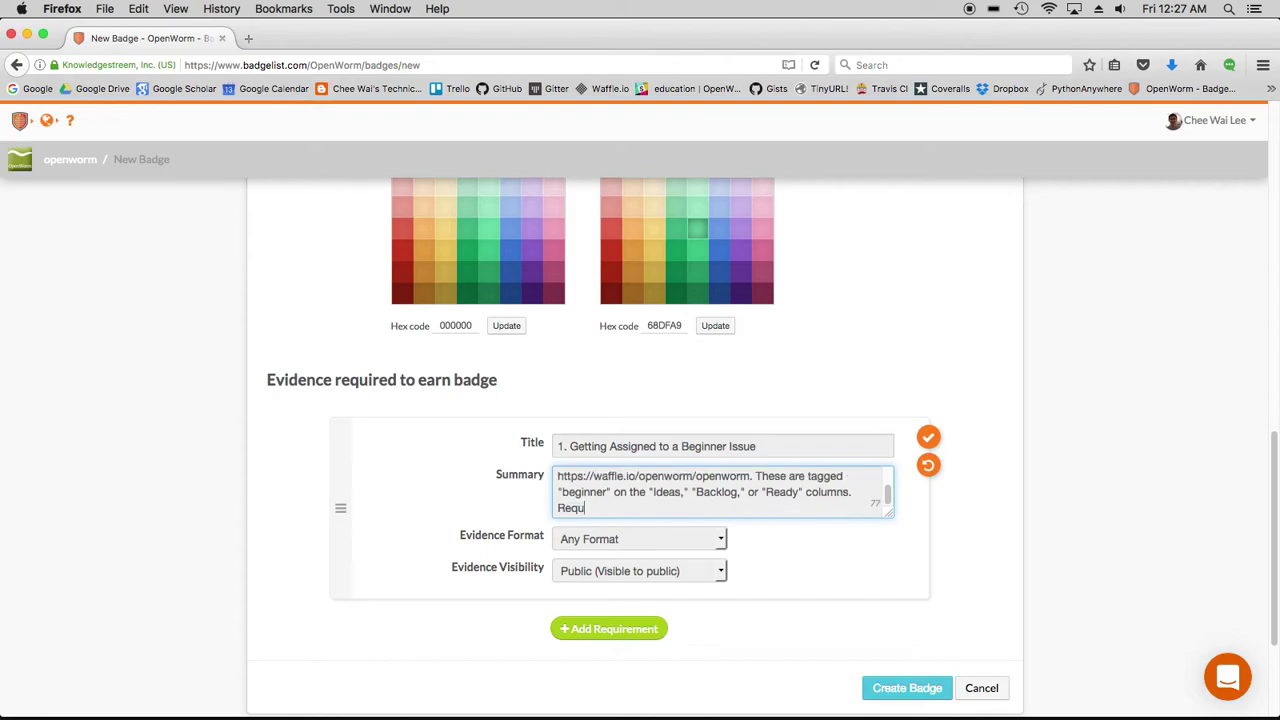
# Finish the summary with "Request for assignment, or in some cases assign yourself. Take a screenshot." and set the evidence format to Image
pyautogui.write('est for assignment, or in some cases assign yourself.')
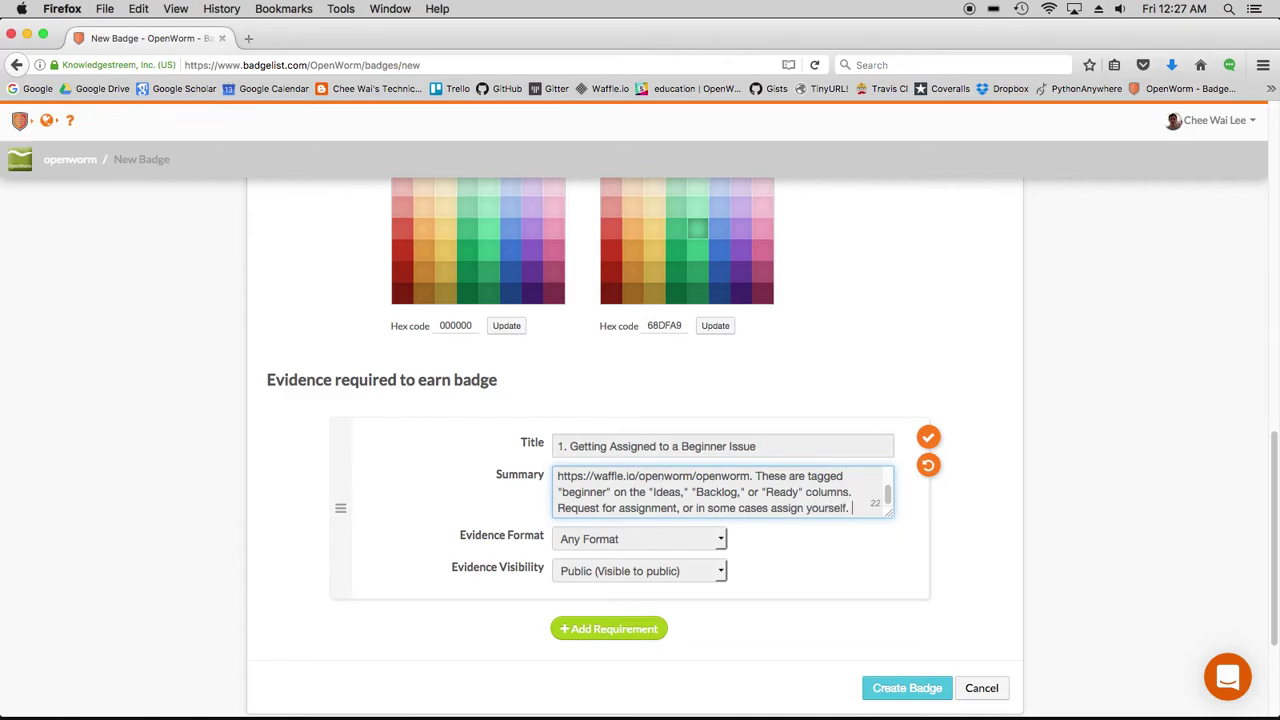
pyautogui.write(' Take a')
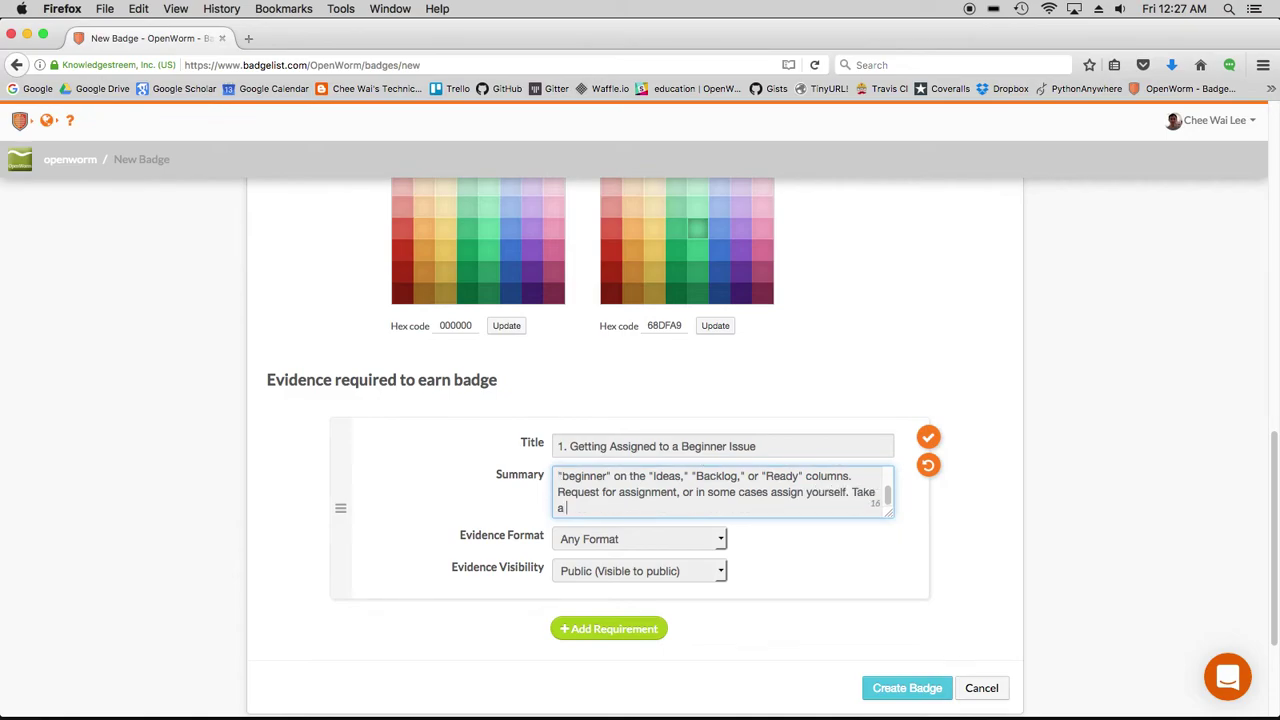
pyautogui.write(' screenshot.')
pyautogui.click(722, 542)
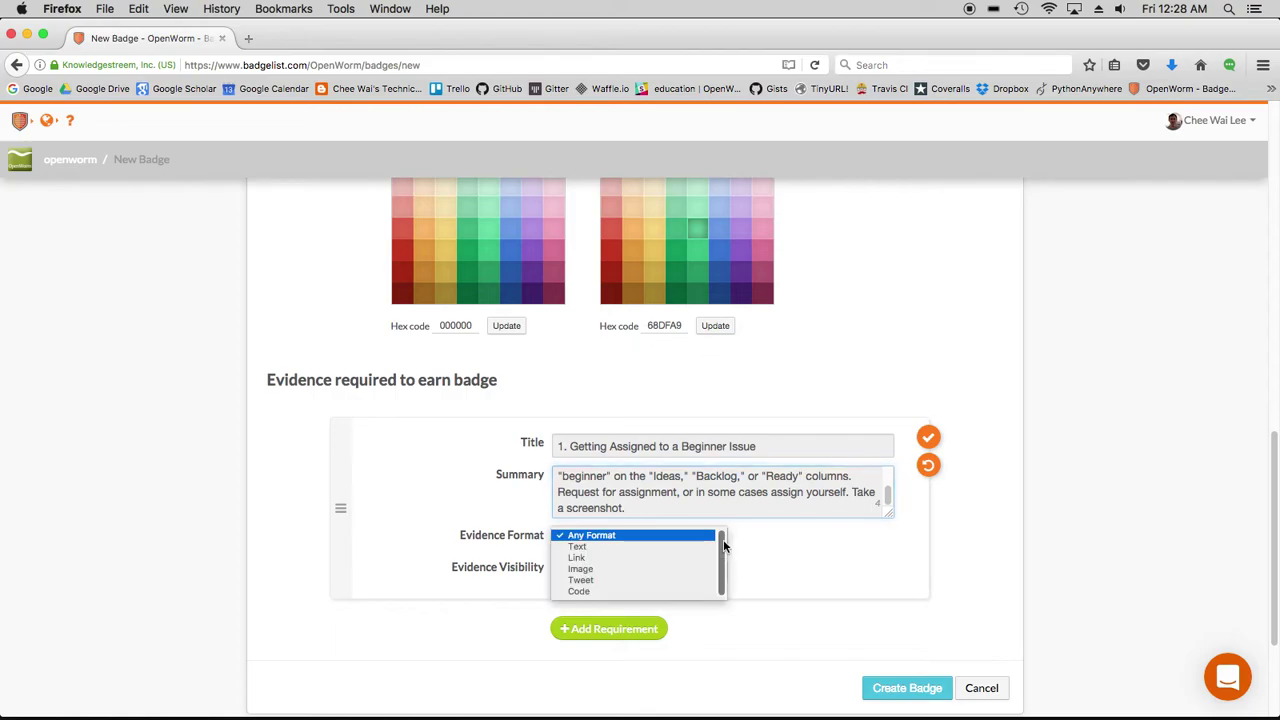
pyautogui.click(659, 569)
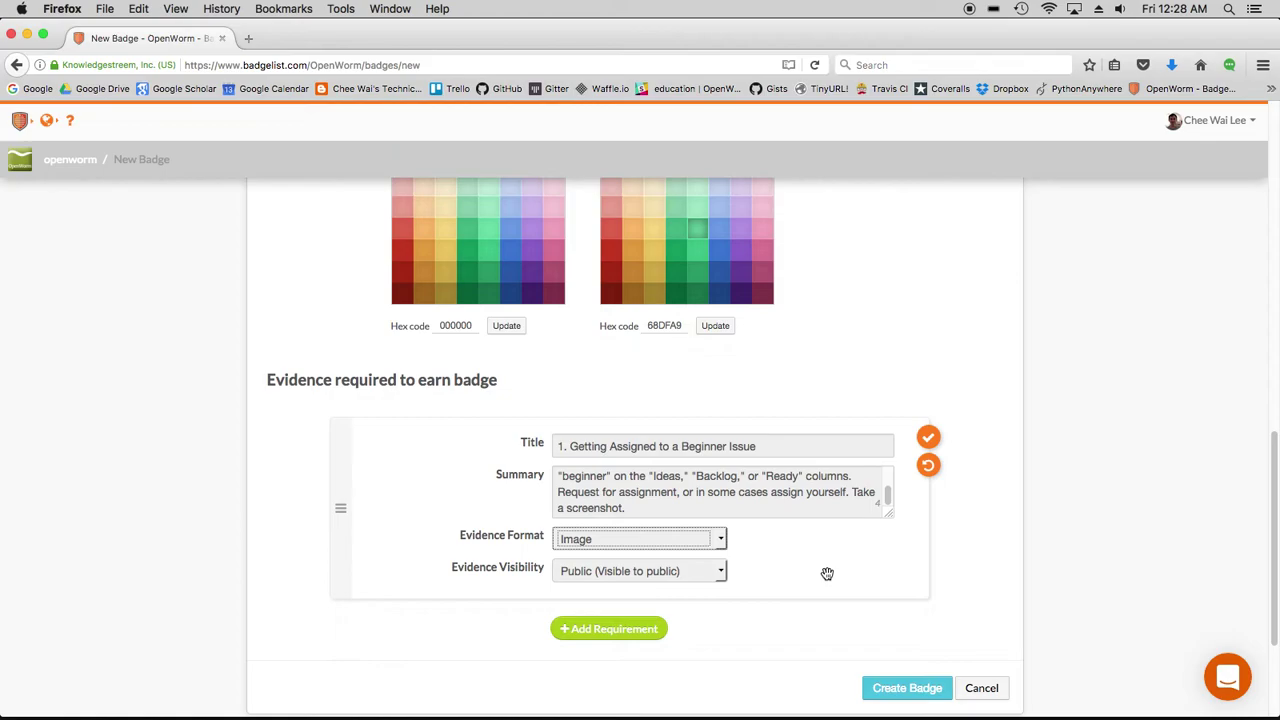
# Add a second evidence requirement titled "2. Completing Issue"
pyautogui.click(653, 628)
pyautogui.scroll(-2, 470, 595)
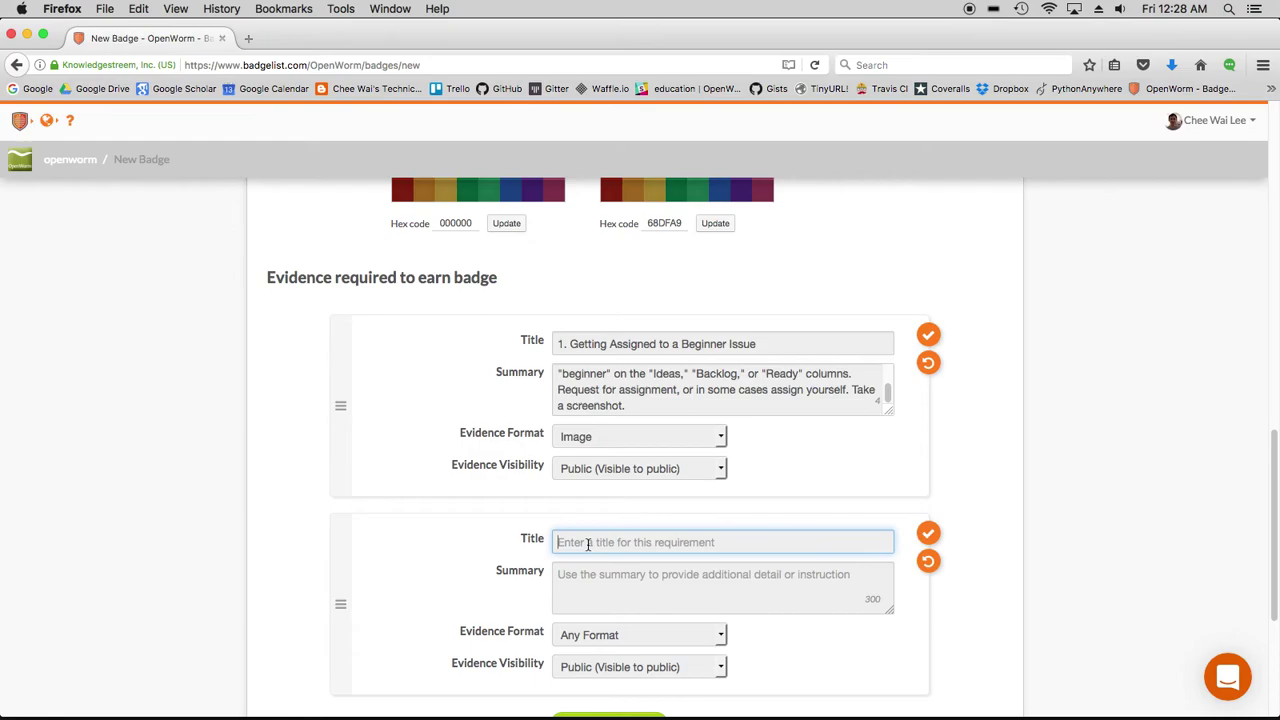
pyautogui.write('2. Completing ')
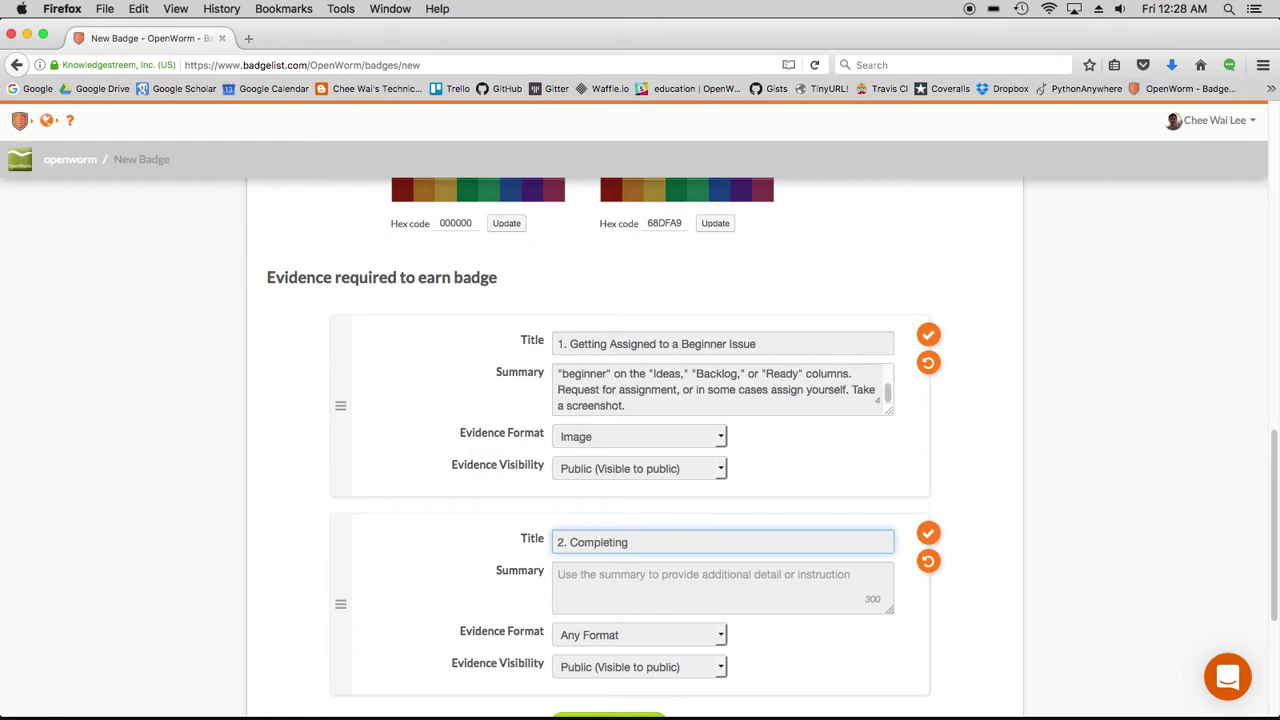
pyautogui.write('Issue')
# Enter the second requirement's summary: 'Take a screenshot of the issue (from Waffle or Github) as "Closed" with comments on completion by someone else from the team.'
pyautogui.click(586, 587)
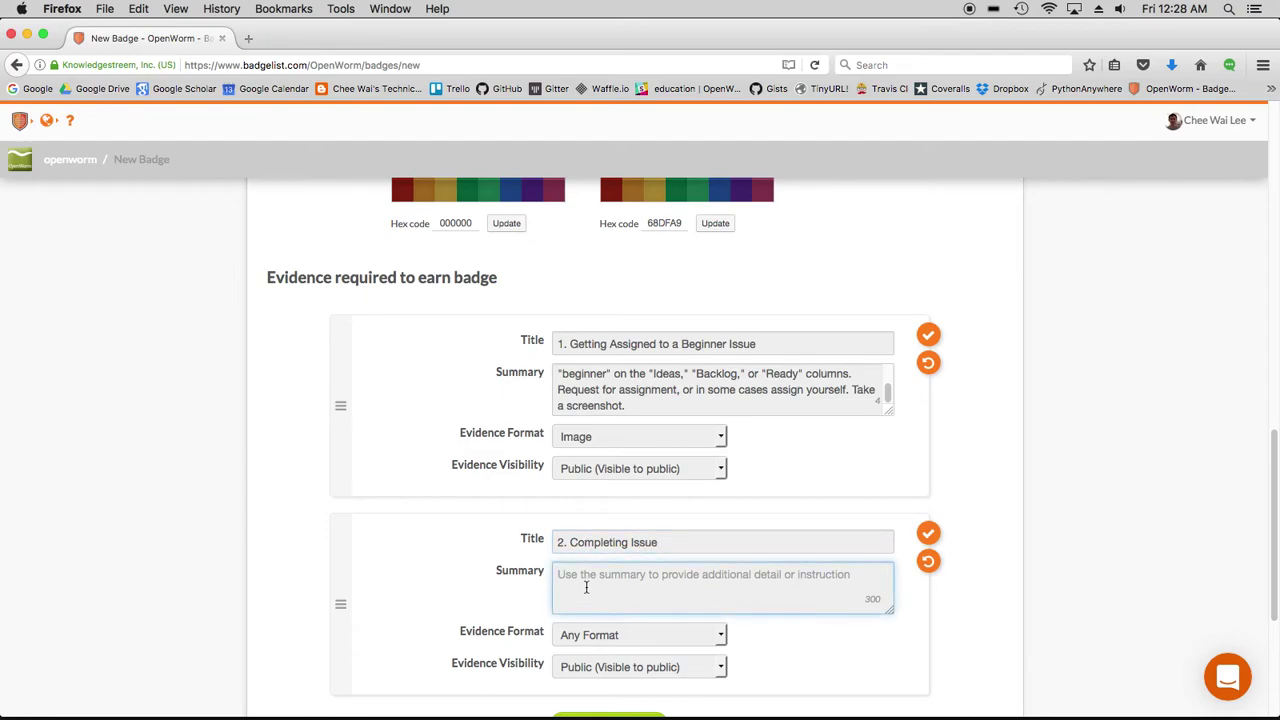
pyautogui.write('Take ')
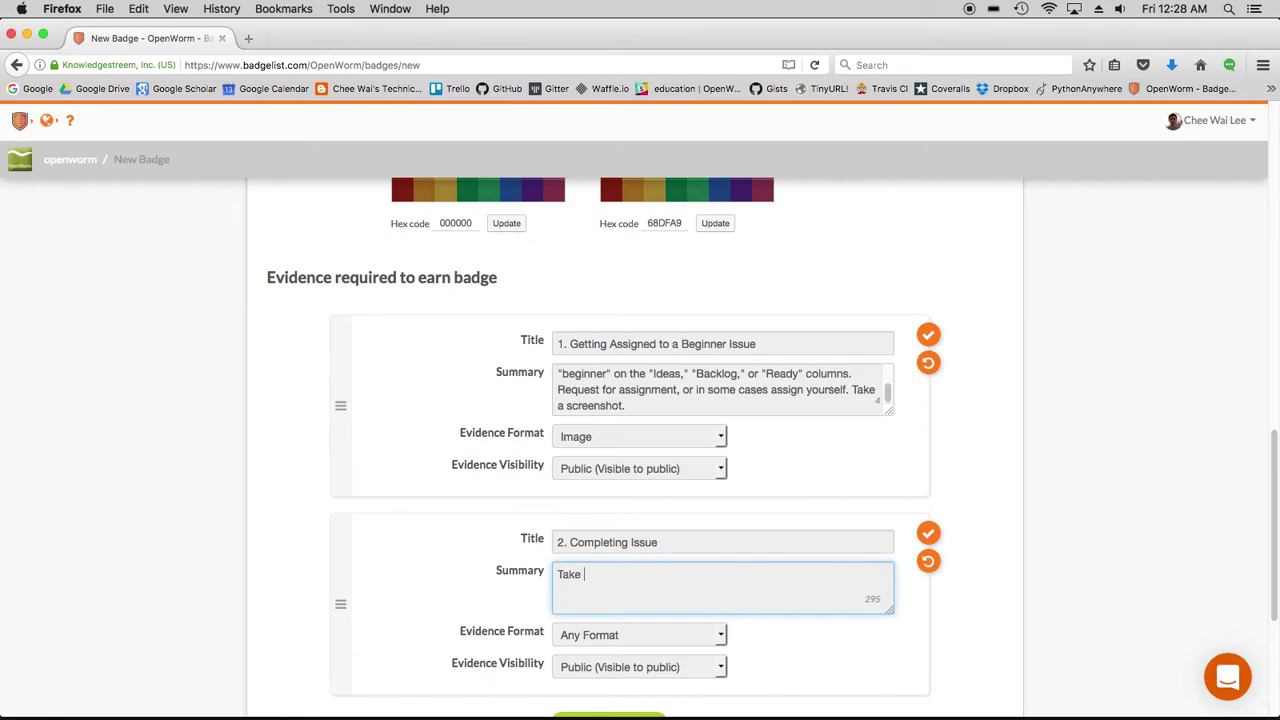
pyautogui.write('a screenshot of the issue (from Waffle')
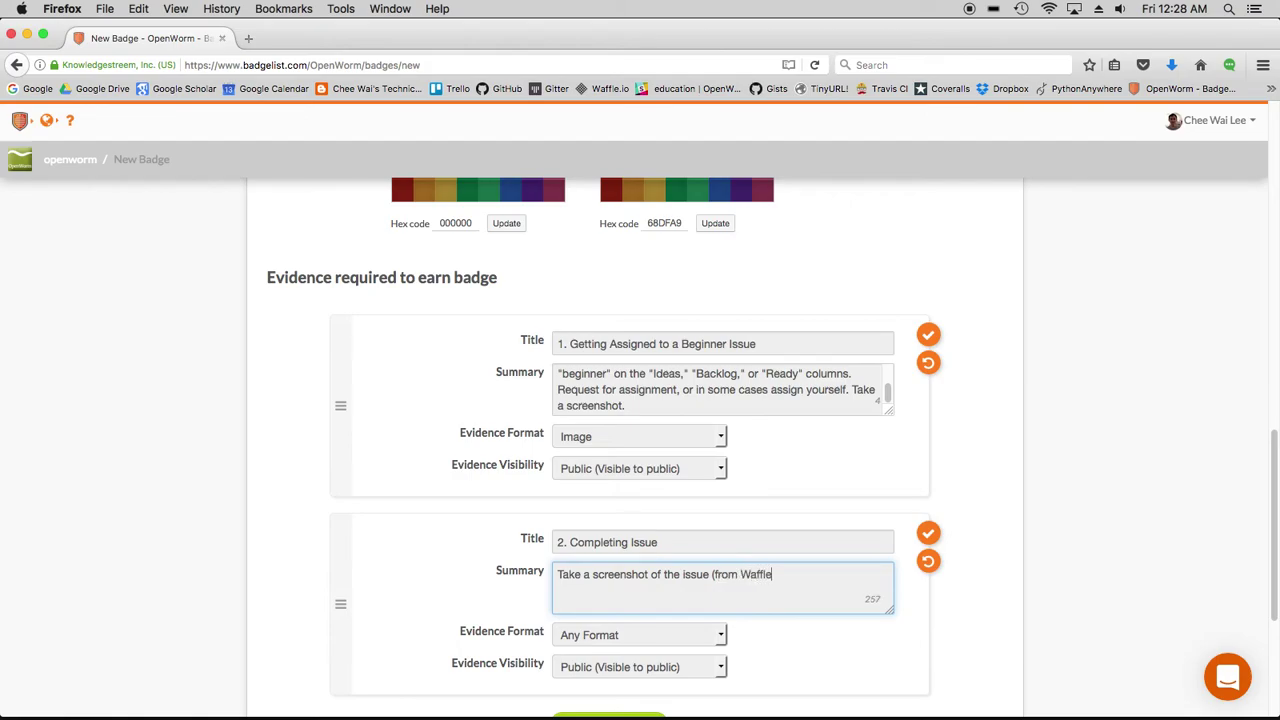
pyautogui.write(' or Github) as "Closed" with comments ')
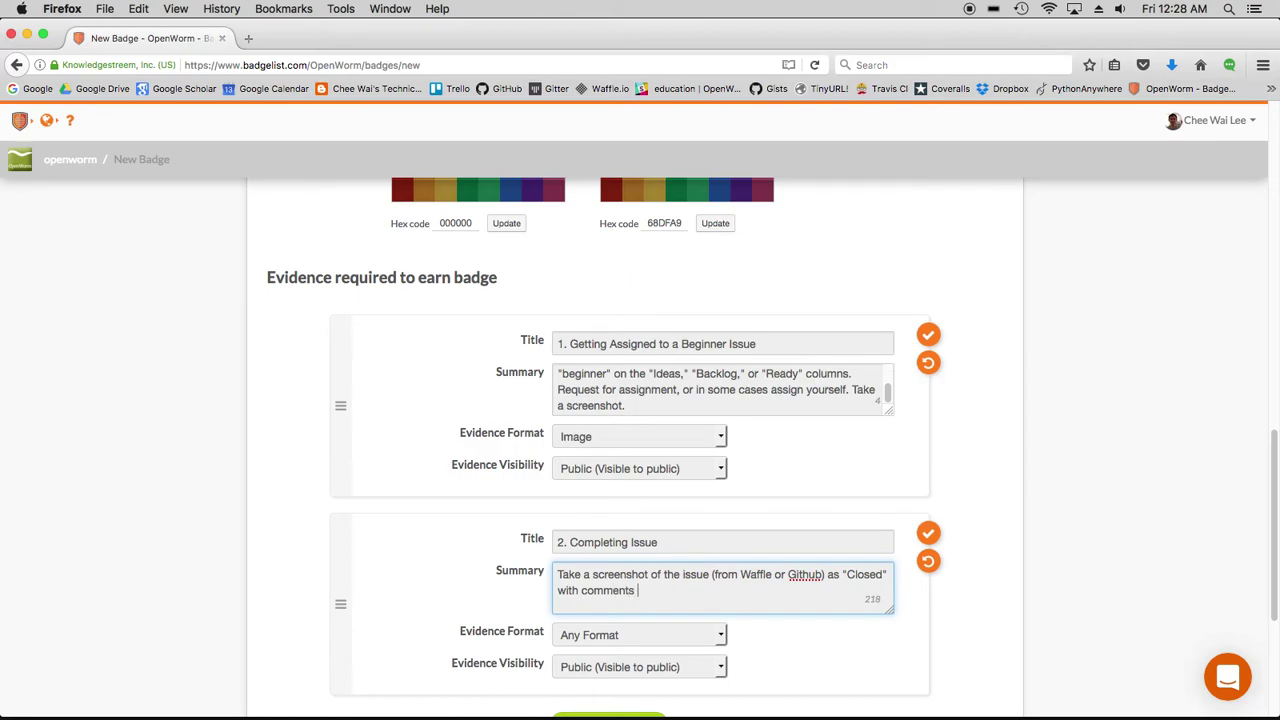
pyautogui.write('on comme')
pyautogui.press('BackSpace')
pyautogui.press('BackSpace')
pyautogui.press('BackSpace')
pyautogui.press('BackSpace')
pyautogui.write('ompletion by someone e')
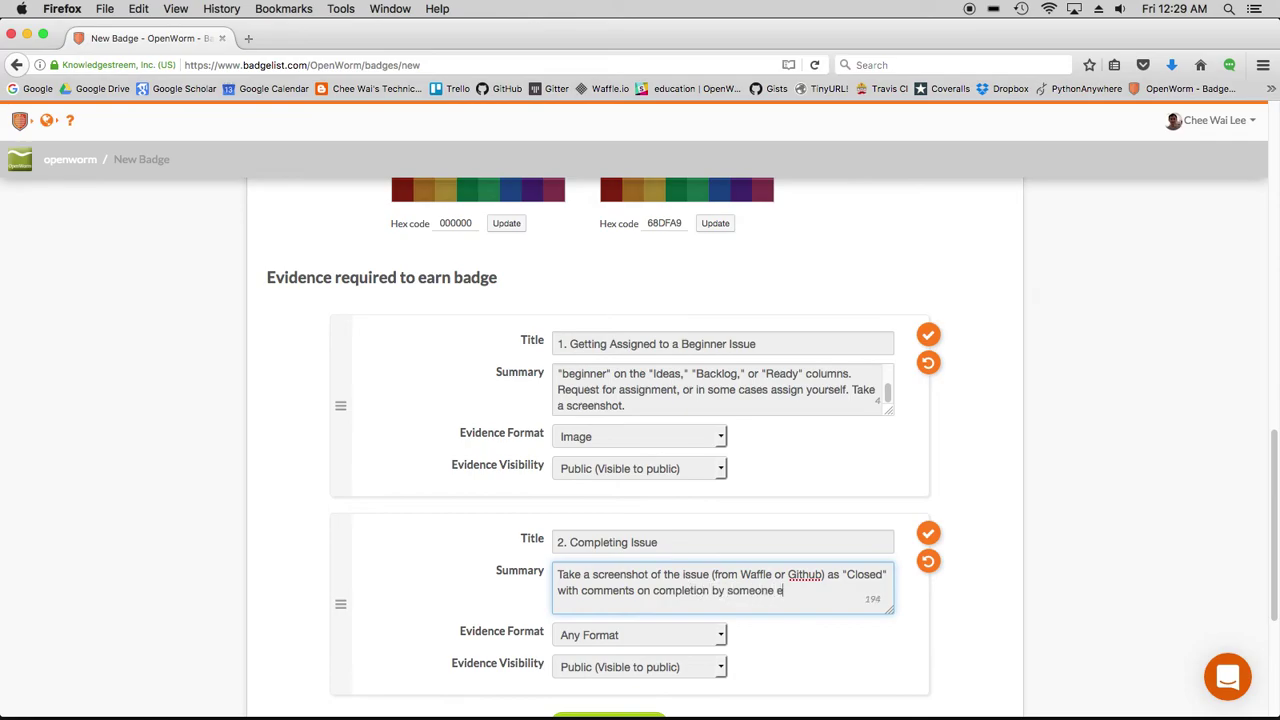
pyautogui.write('lse from the team.')
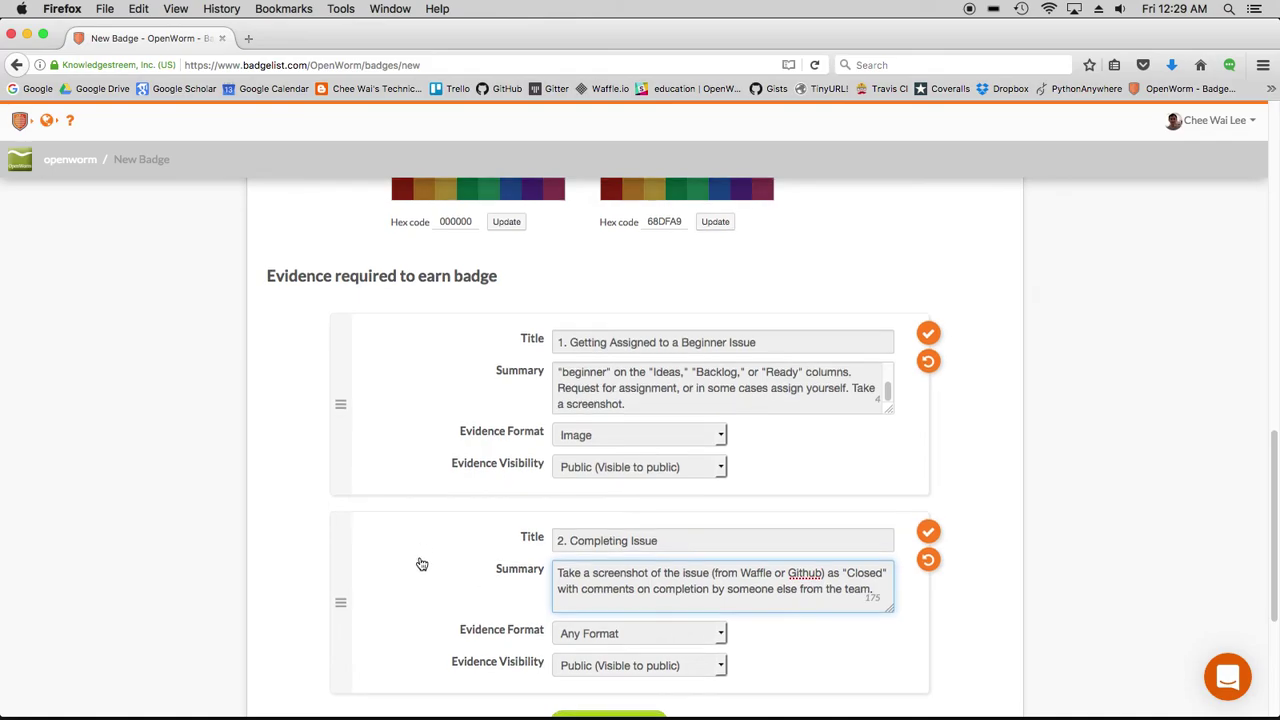
# Set the evidence format of the "2. Completing Issue" requirement to Image
pyautogui.scroll(-1, 420, 560)
pyautogui.click(723, 586)
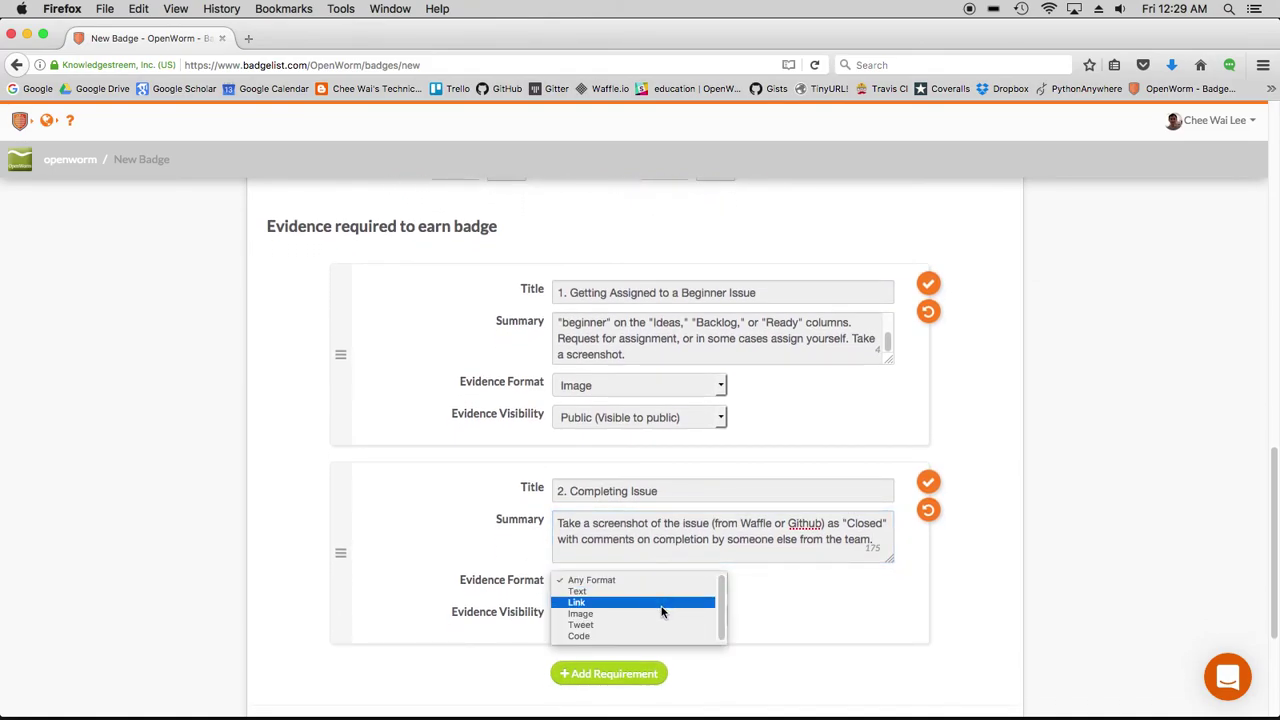
pyautogui.click(612, 612)
# Create the badge with its two requirements and view its card in the OpenWorm group's badge list
pyautogui.scroll(-2, 608, 548)
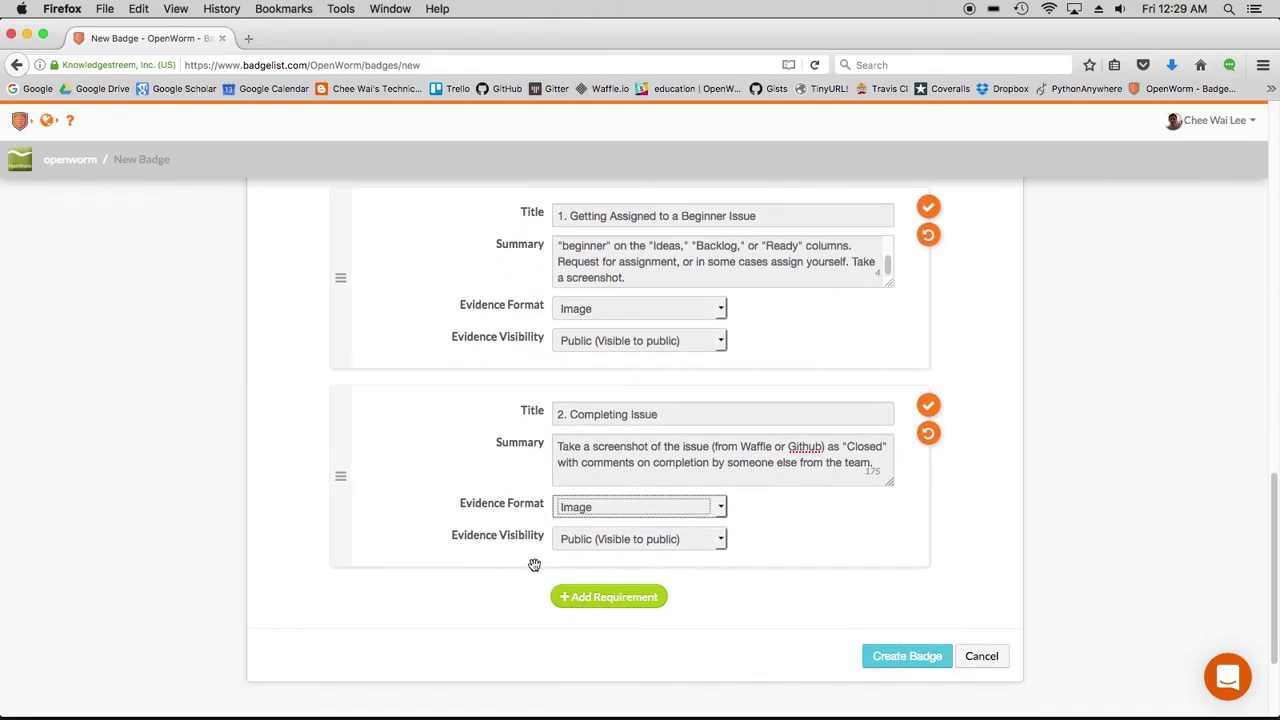
pyautogui.scroll(-1, 560, 600)
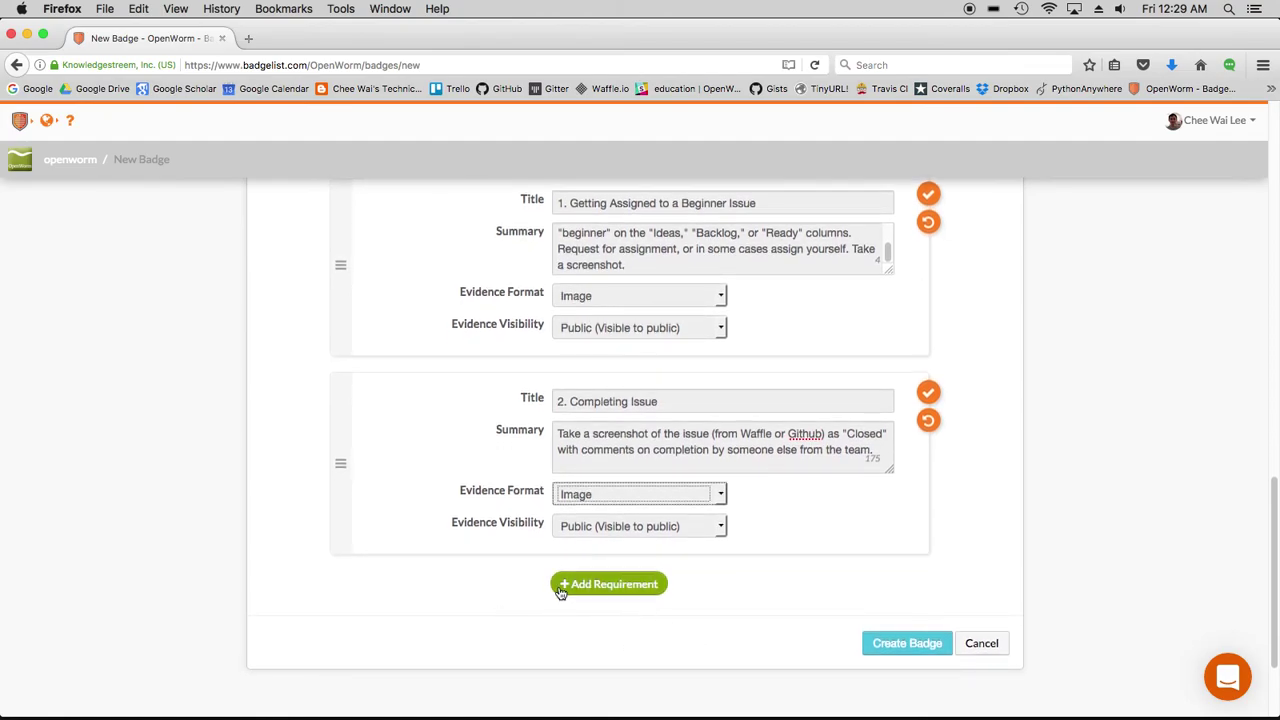
pyautogui.scroll(-2, 530, 595)
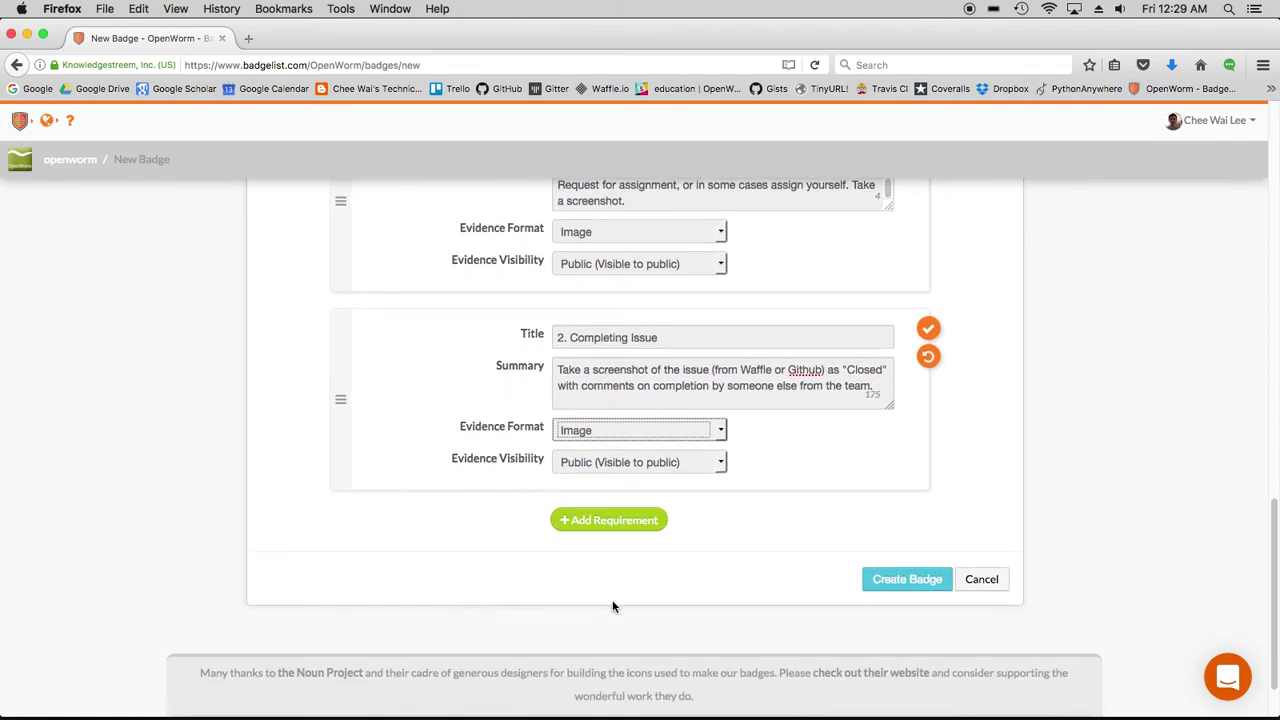
pyautogui.click(884, 584)
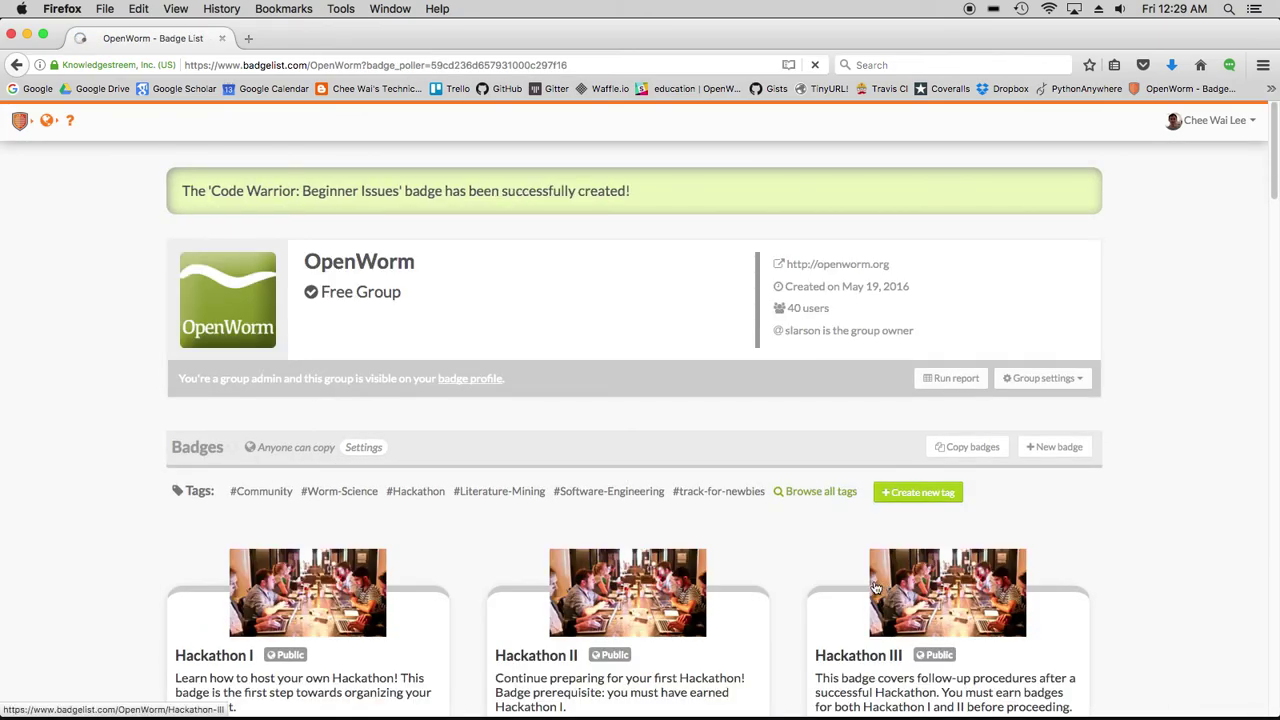
pyautogui.scroll(-2, 176, 441)
pyautogui.scroll(-2, 163, 446)
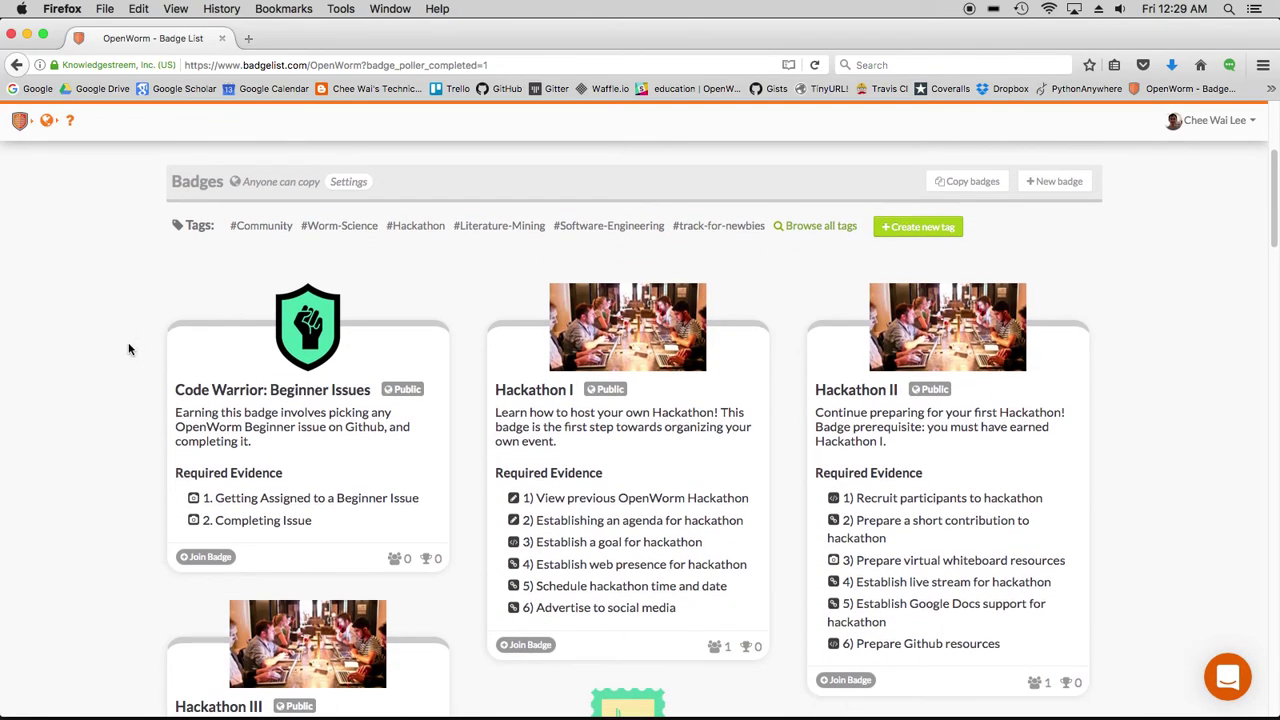